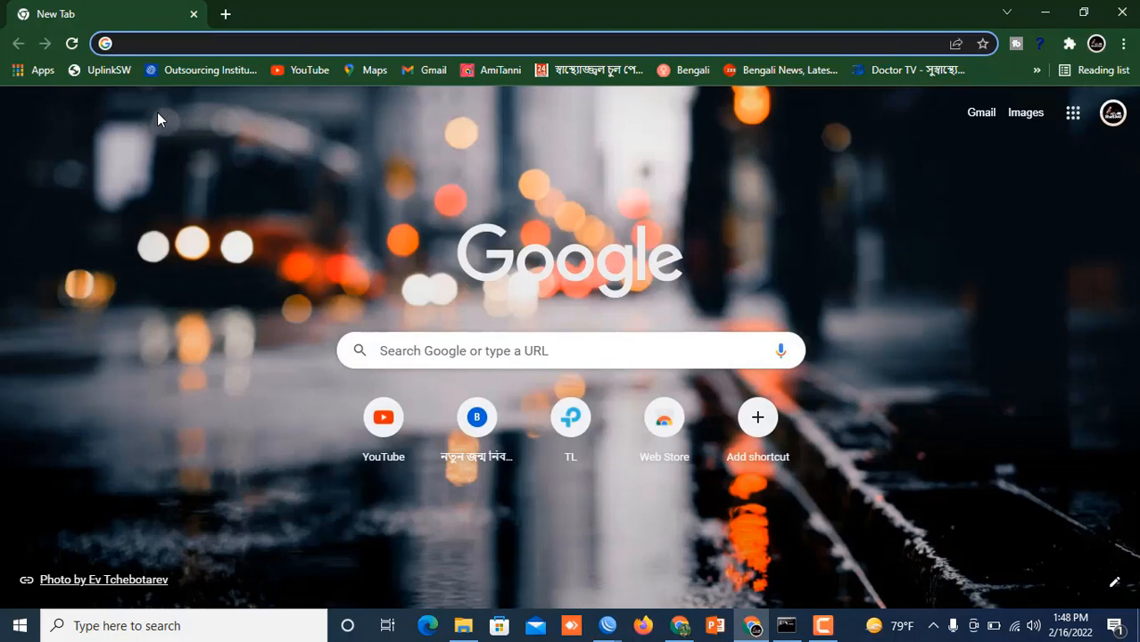
Open the host page at 192.168.199.2 and proceed past the certificate warning to the ESXi login.
{"action": "type", "text": "192.168."}
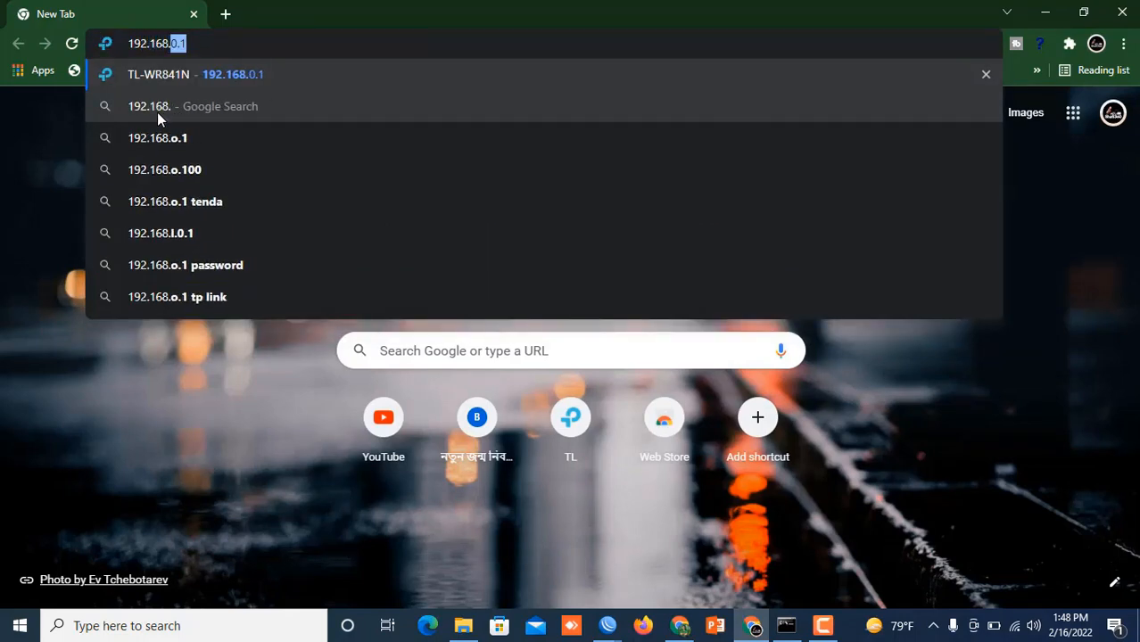
{"action": "type", "text": "199"}
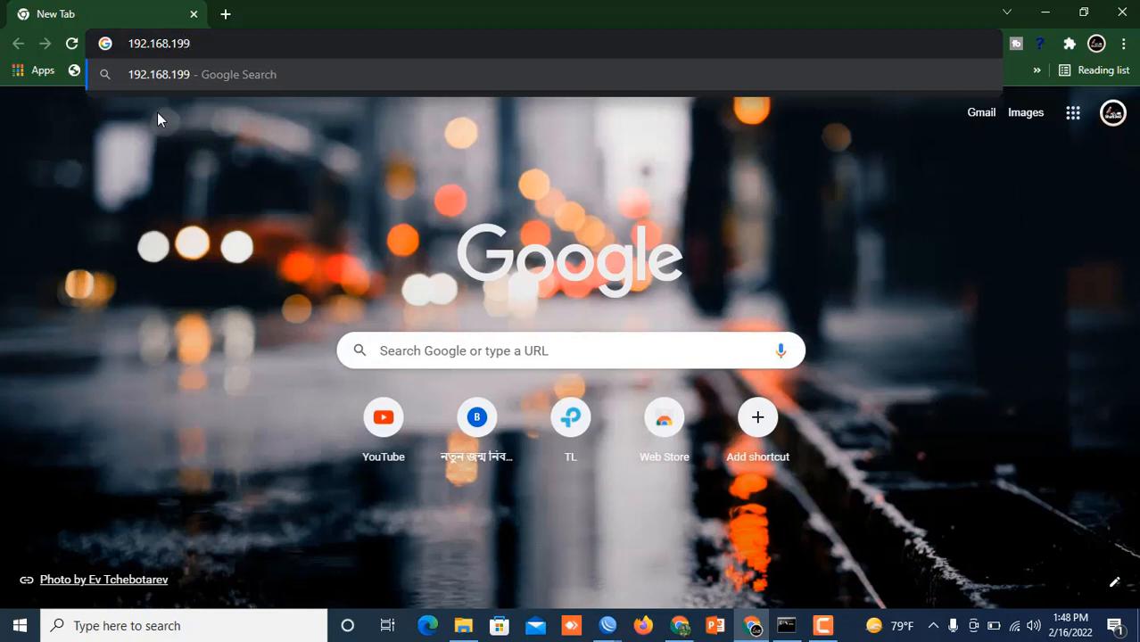
{"action": "type", "text": ".2"}
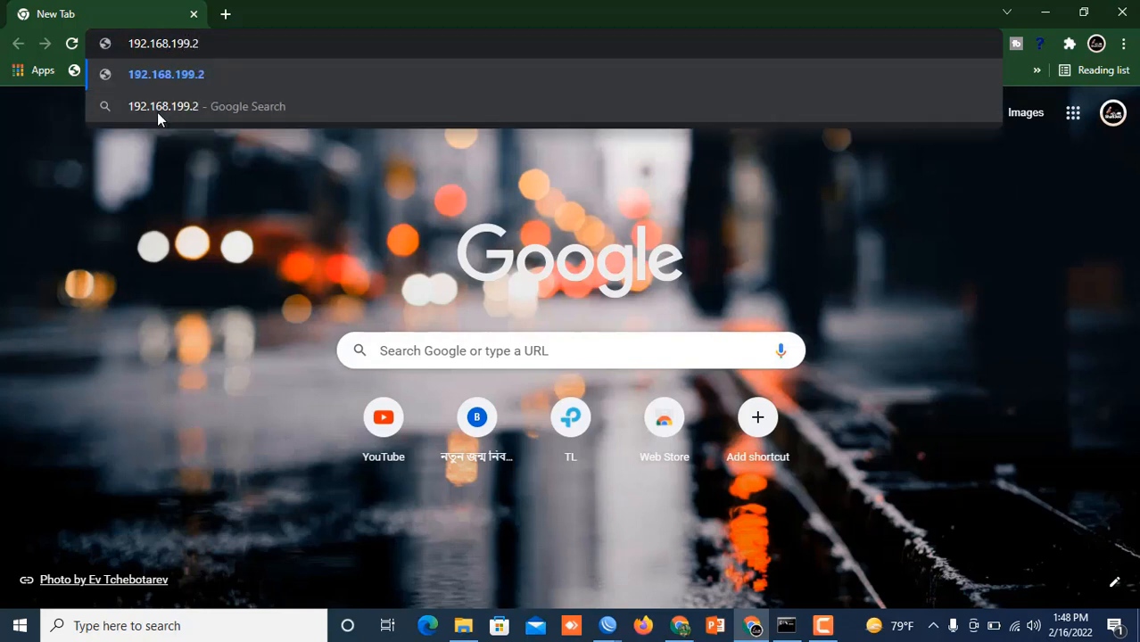
{"action": "key", "text": "Return"}
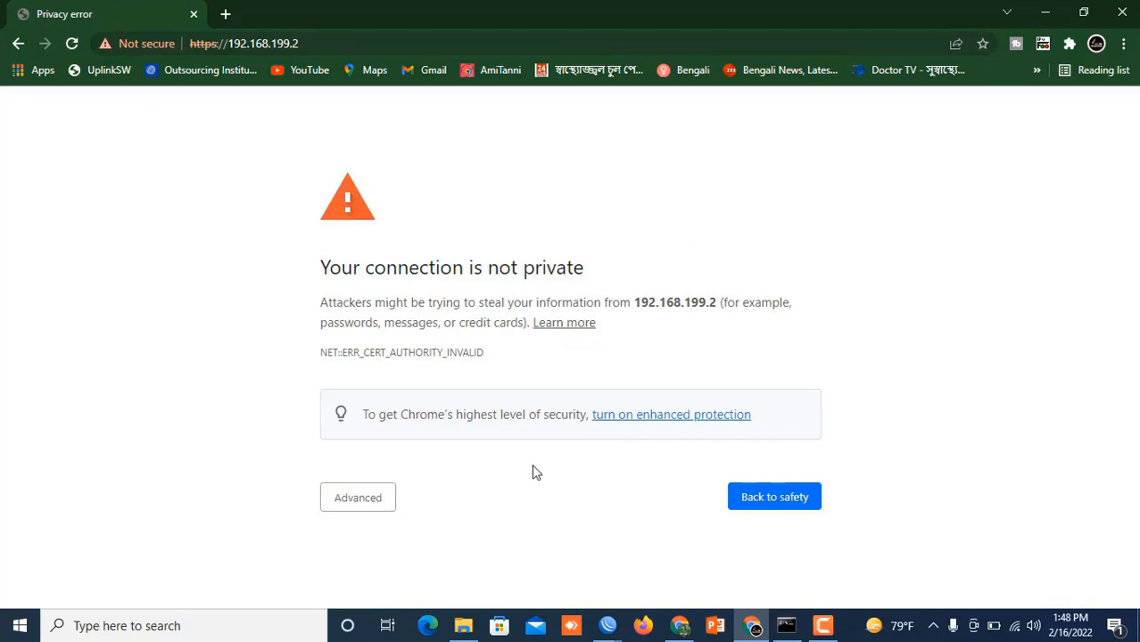
{"action": "left_click", "coordinate": [361, 504]}
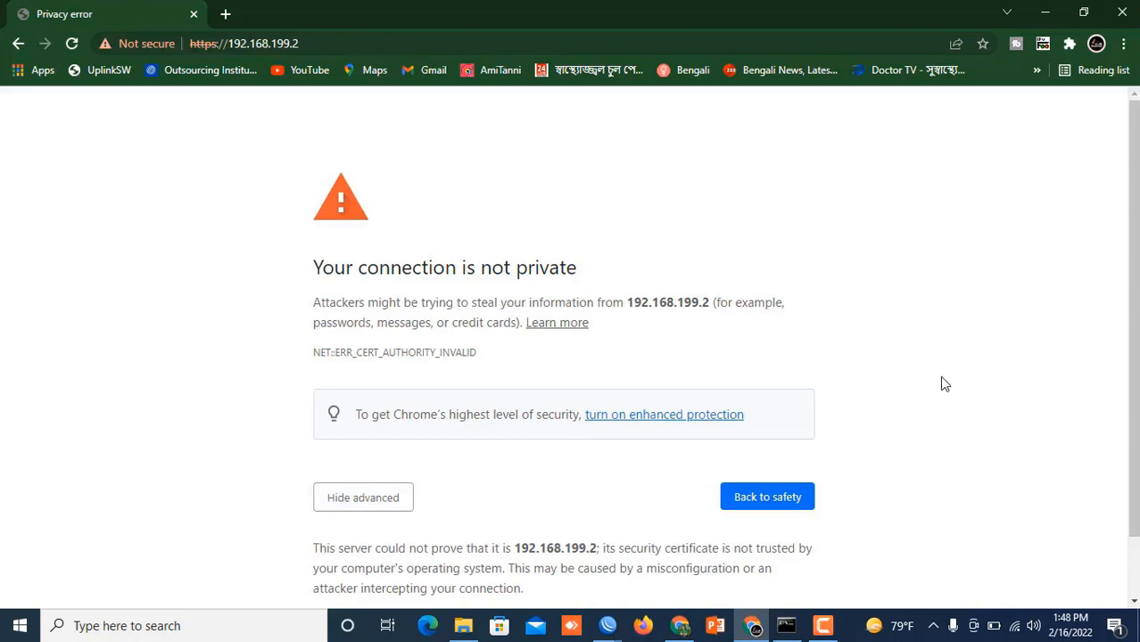
{"action": "left_click_drag", "start_coordinate": [1132, 288], "coordinate": [1116, 420]}
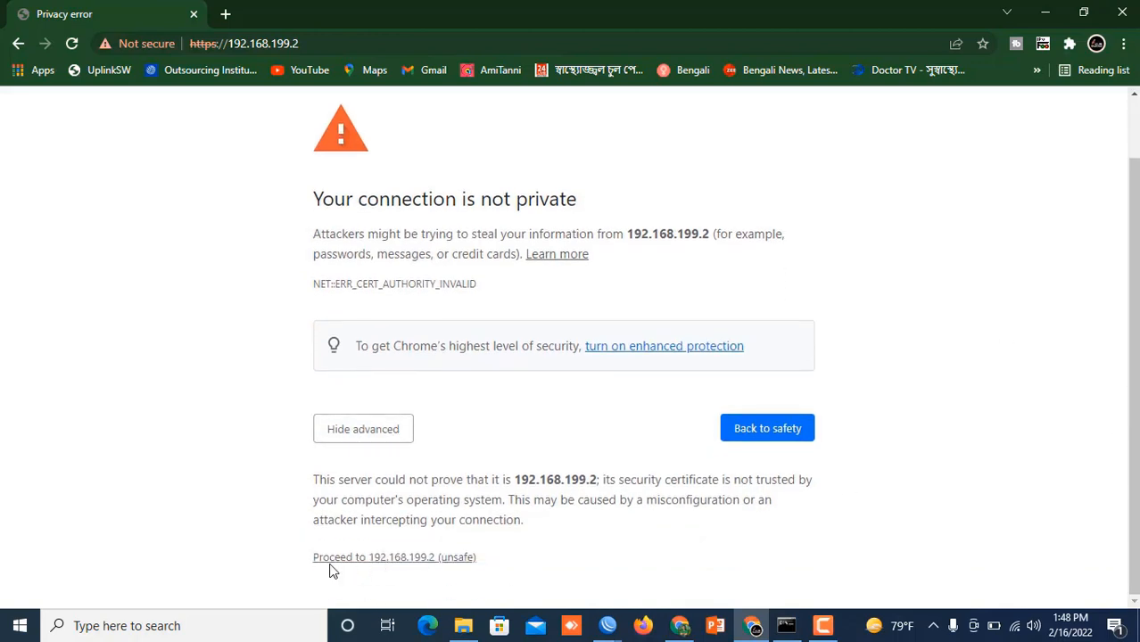
{"action": "left_click", "coordinate": [416, 558]}
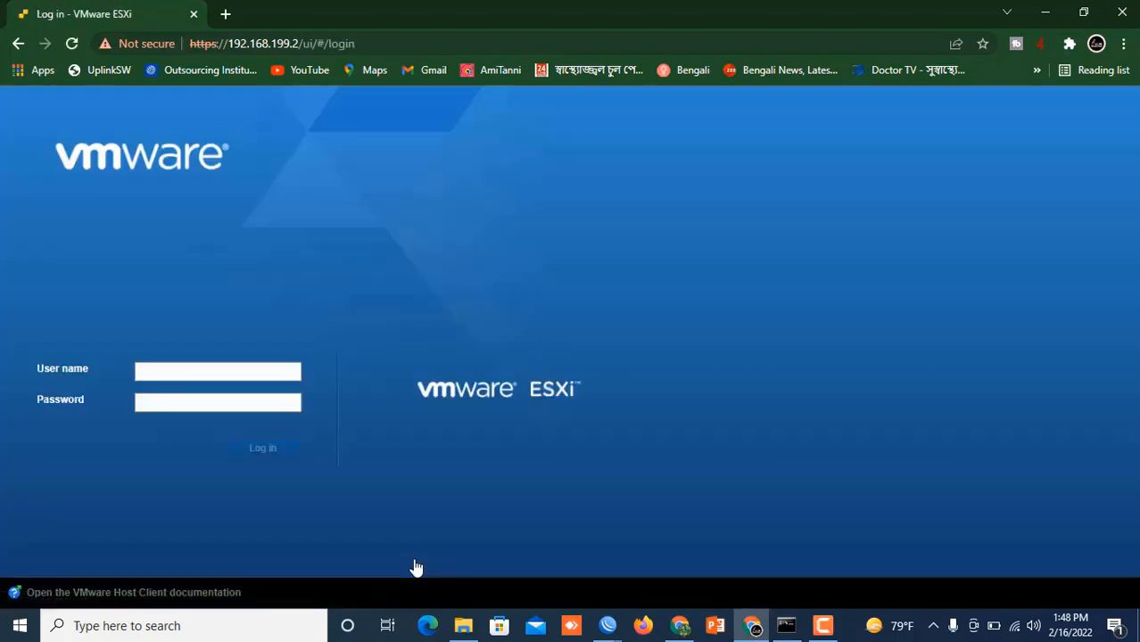
Log in to the ESXi host with the user name root and the account password.
{"action": "left_click", "coordinate": [163, 369]}
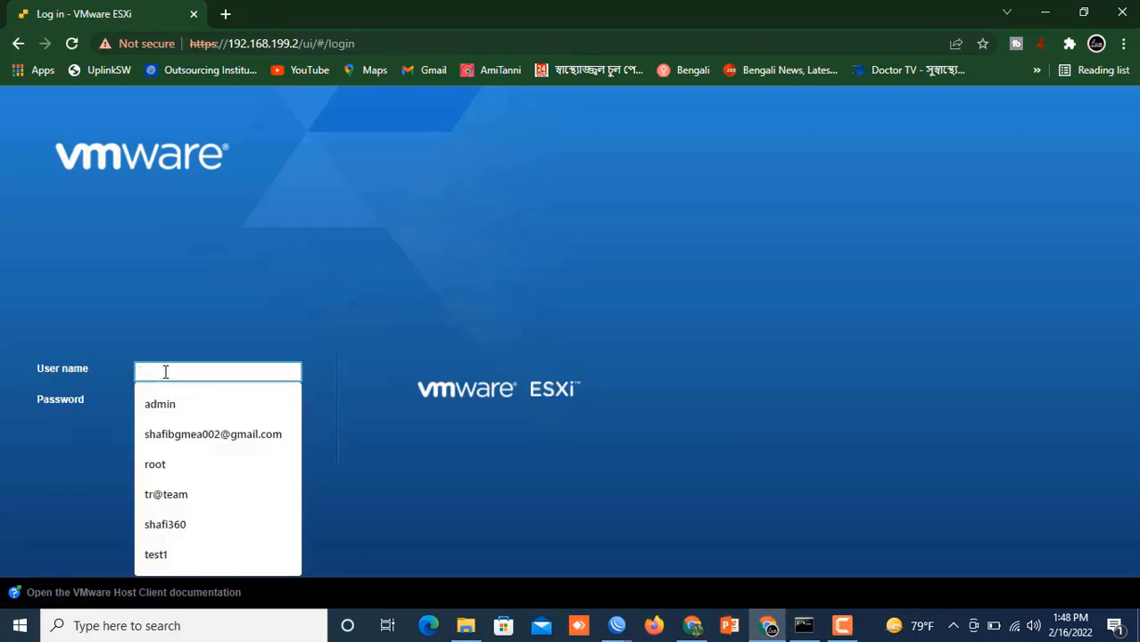
{"action": "type", "text": "root"}
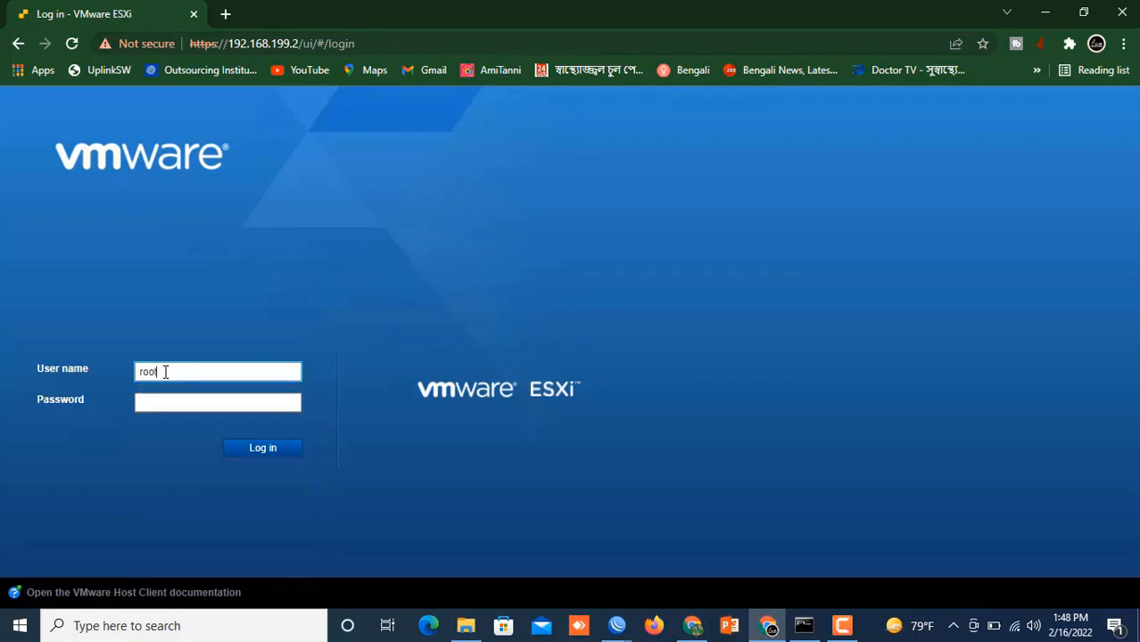
{"action": "left_click", "coordinate": [155, 407]}
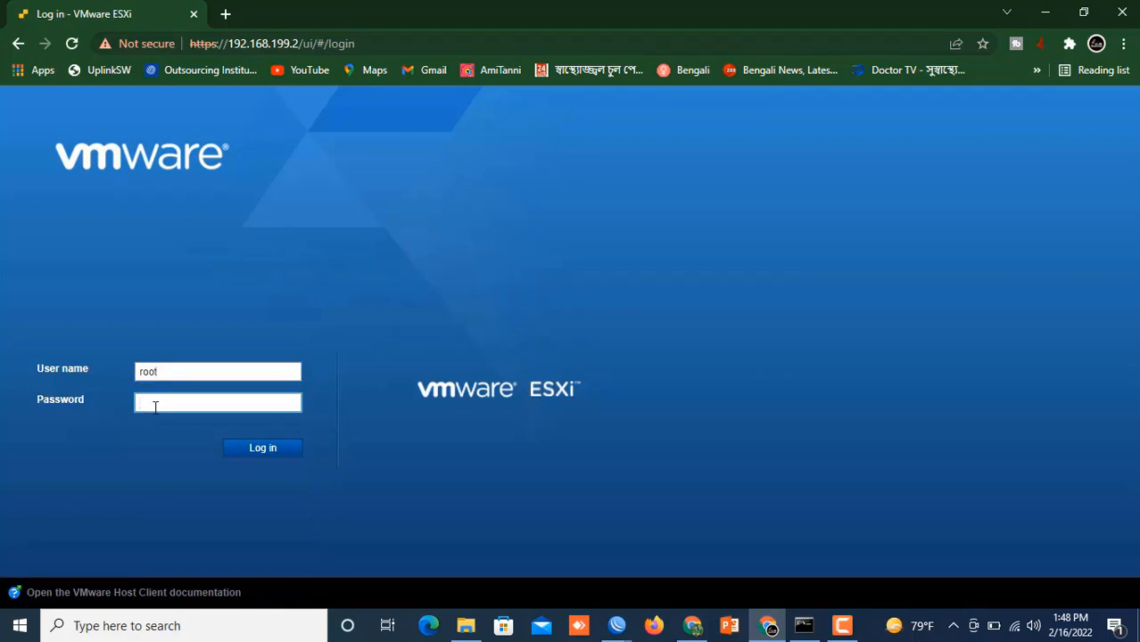
{"action": "left_click", "coordinate": [287, 450]}
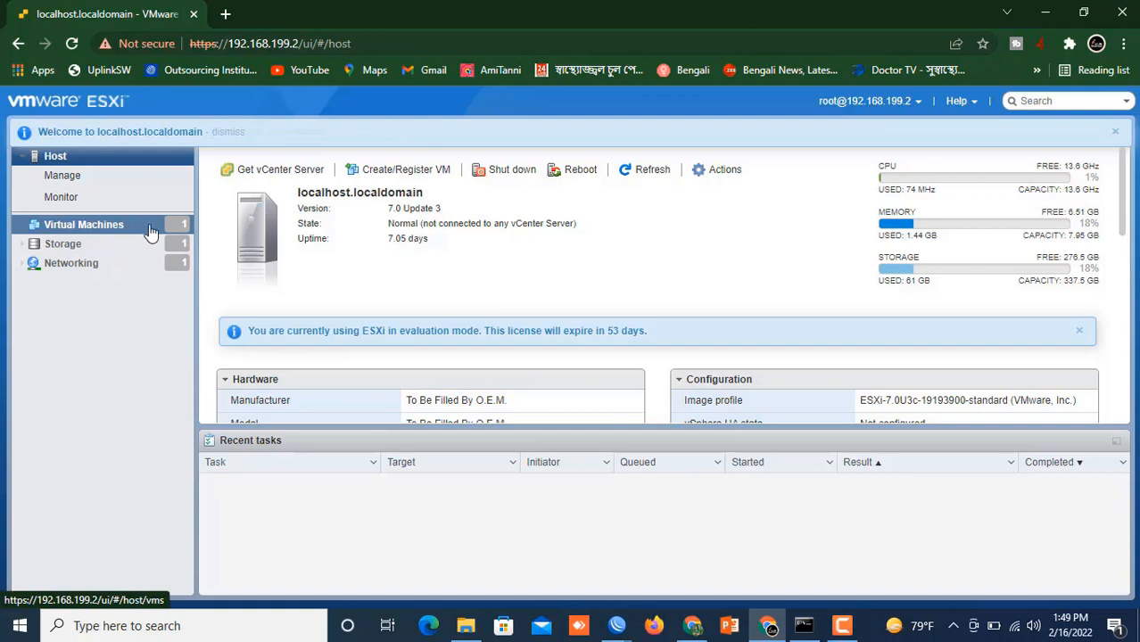
Start a new virtual machine on the host, using the option to create a new virtual machine.
{"action": "left_click", "coordinate": [120, 229]}
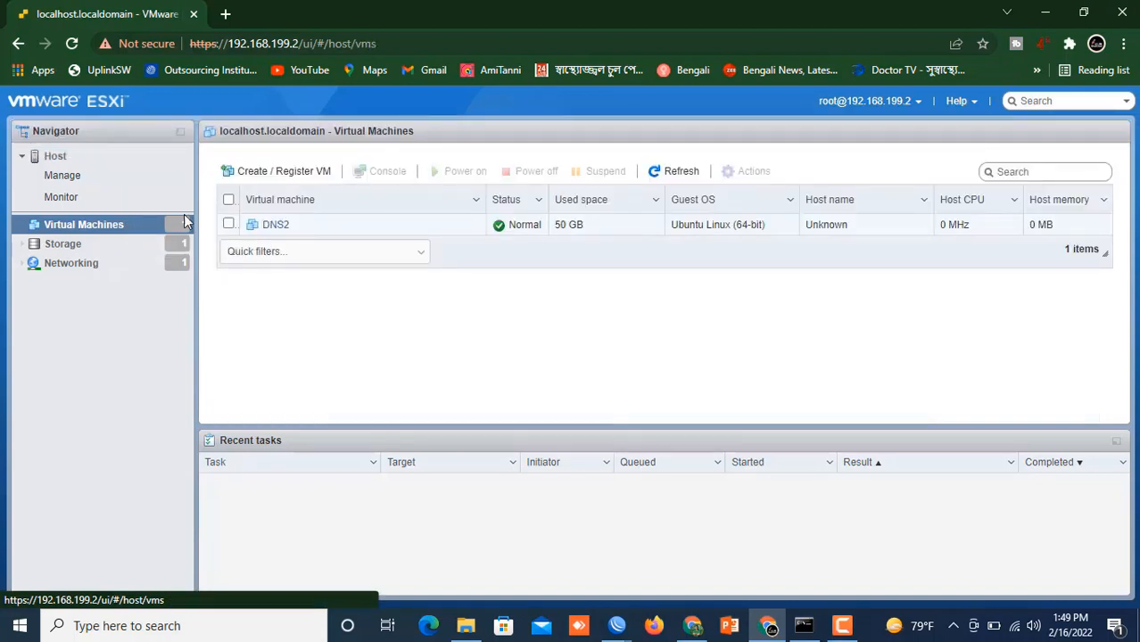
{"action": "left_click", "coordinate": [273, 173]}
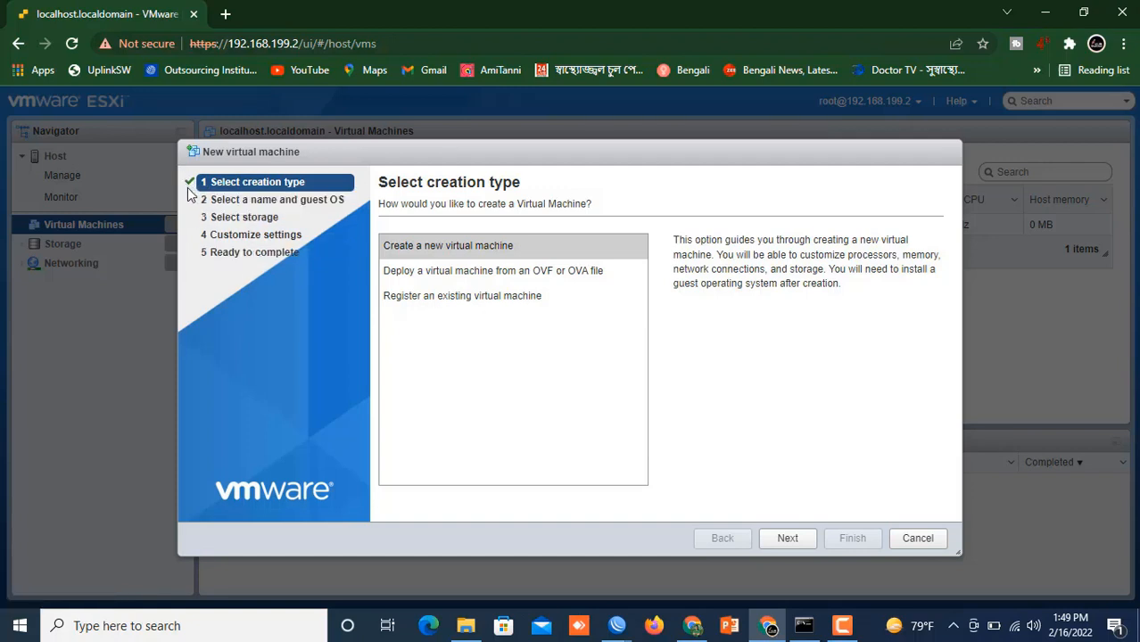
{"action": "left_click", "coordinate": [452, 247]}
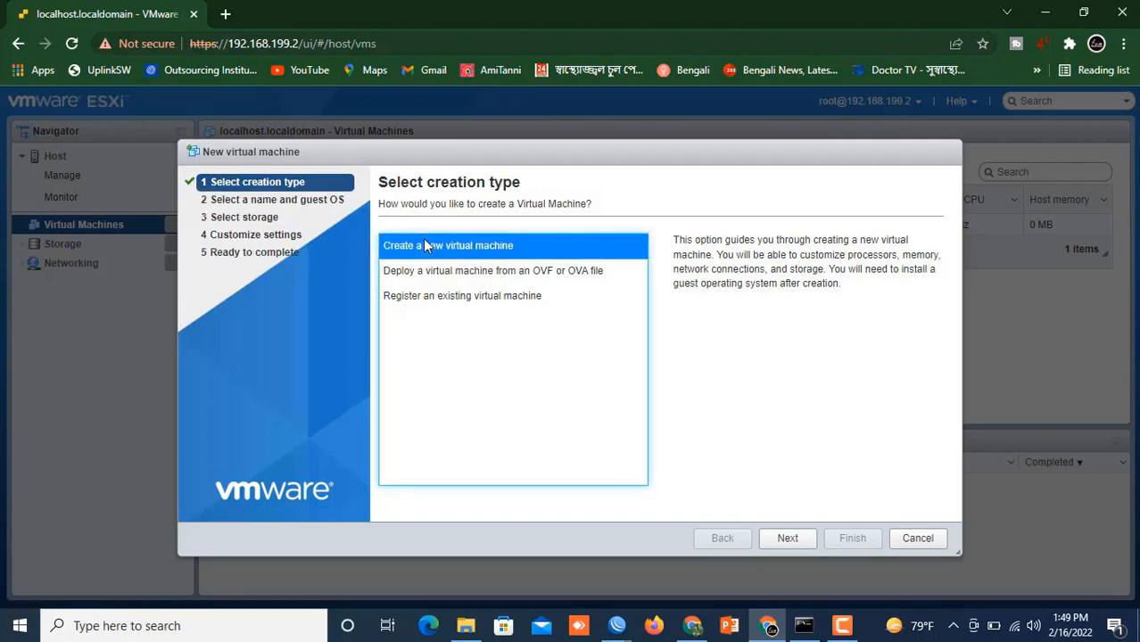
{"action": "left_click", "coordinate": [788, 538]}
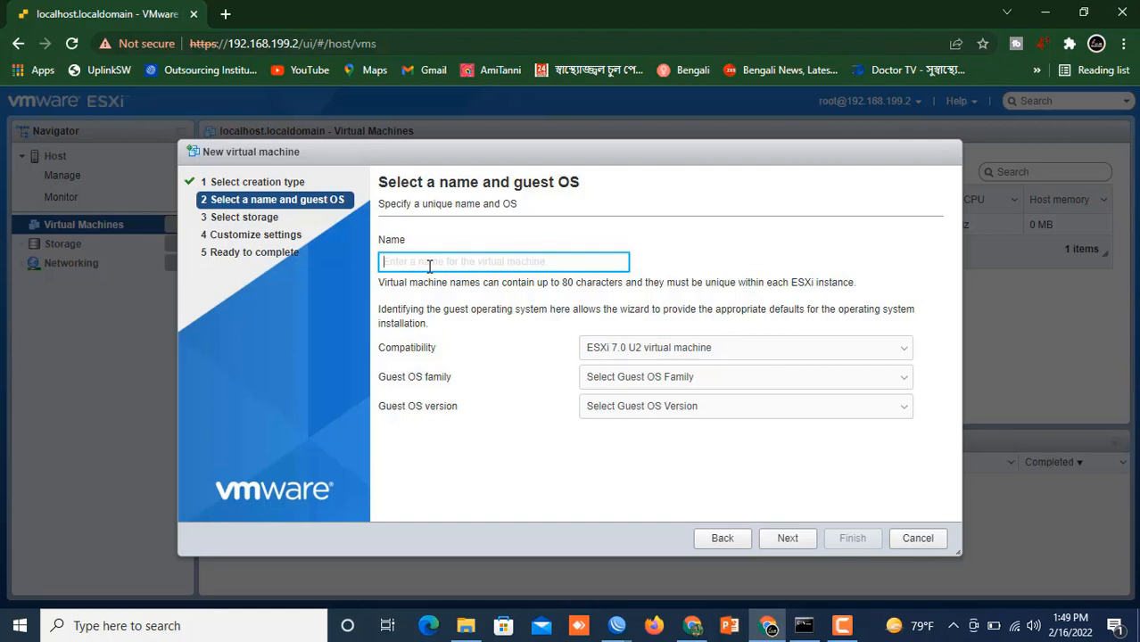
Name the virtual machine Cacti-Server and set its compatibility to ESXi 6.7 virtual machine.
{"action": "type", "text": "Cac"}
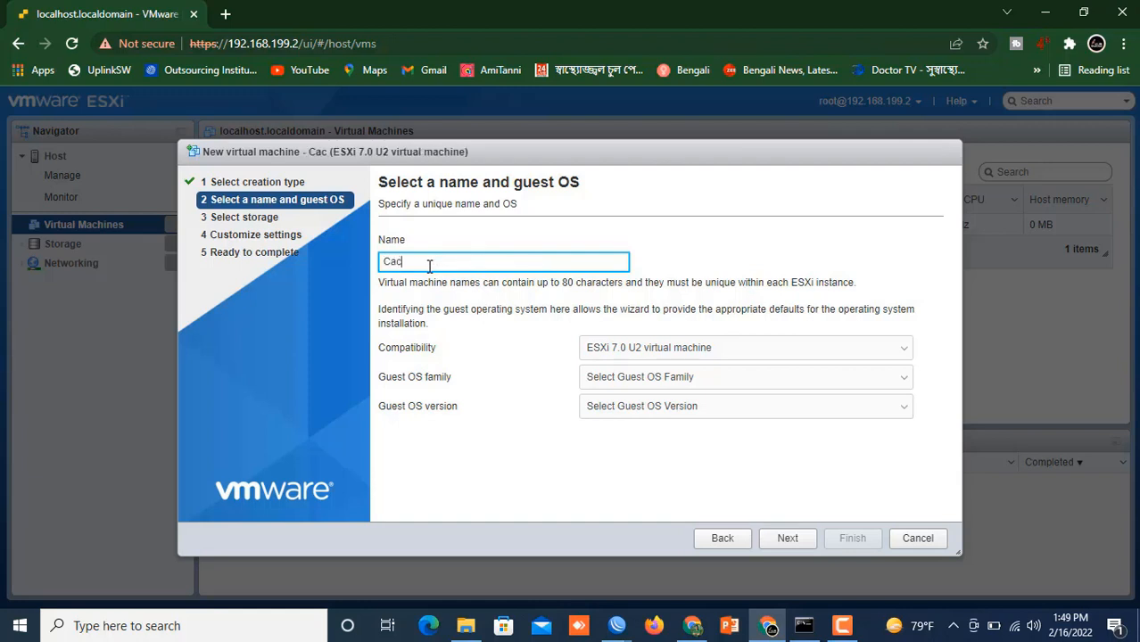
{"action": "type", "text": "ti"}
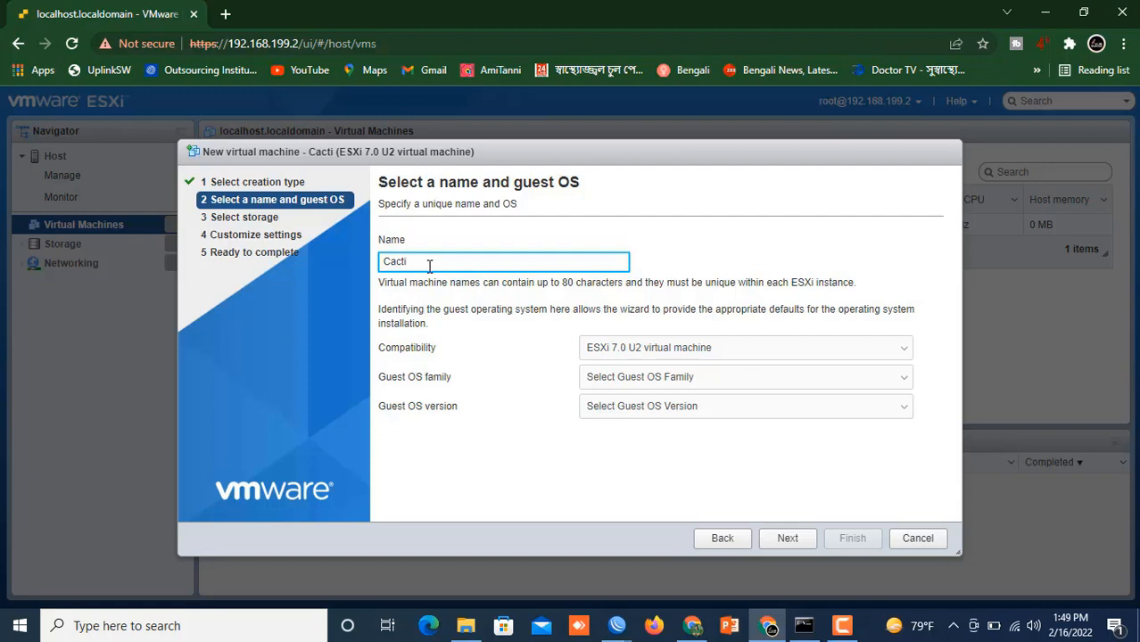
{"action": "type", "text": "-S"}
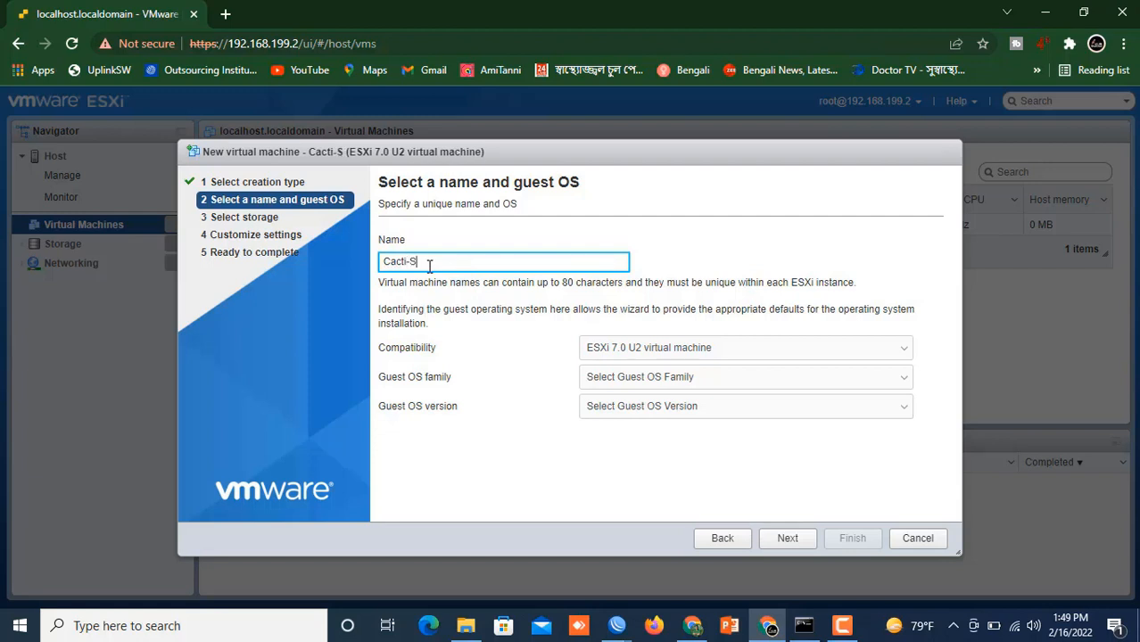
{"action": "type", "text": "erver"}
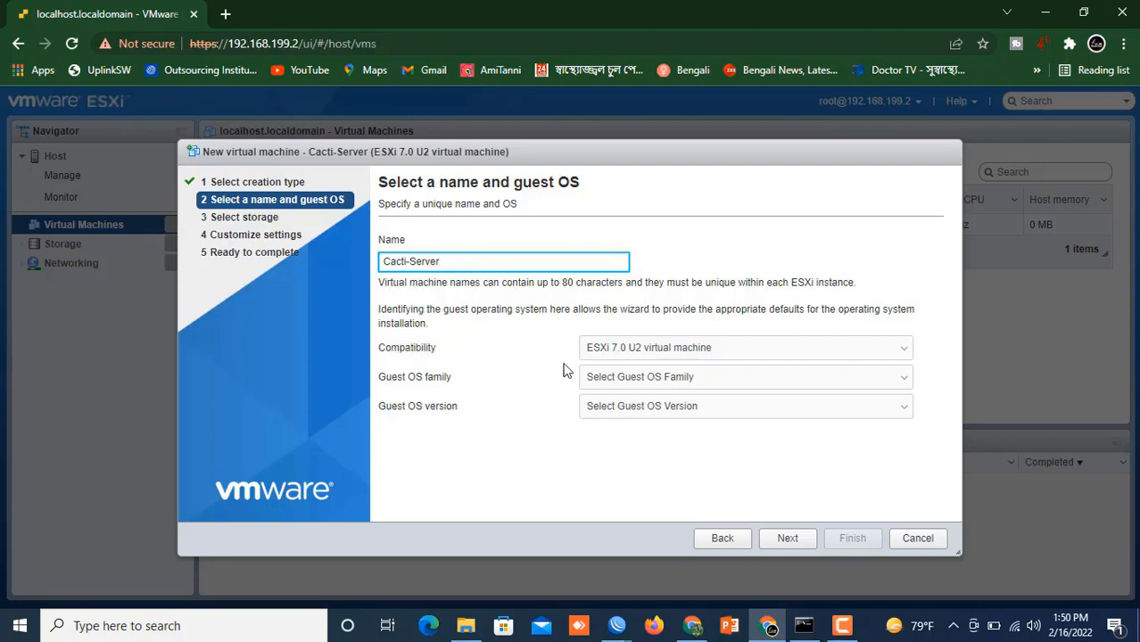
{"action": "left_click", "coordinate": [790, 347]}
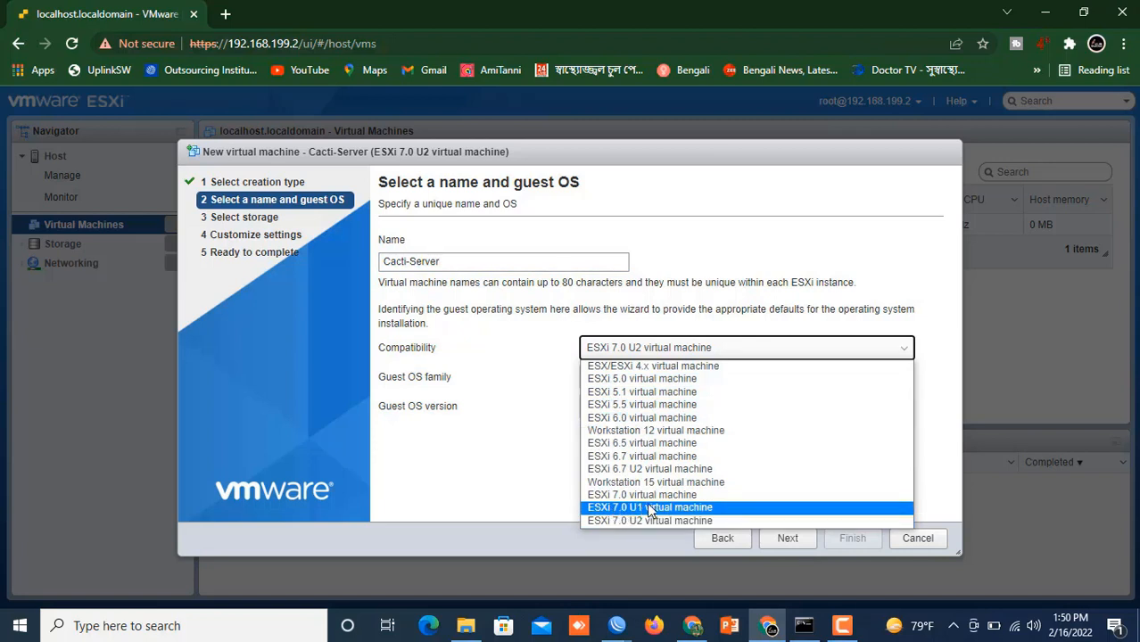
{"action": "left_click", "coordinate": [674, 459]}
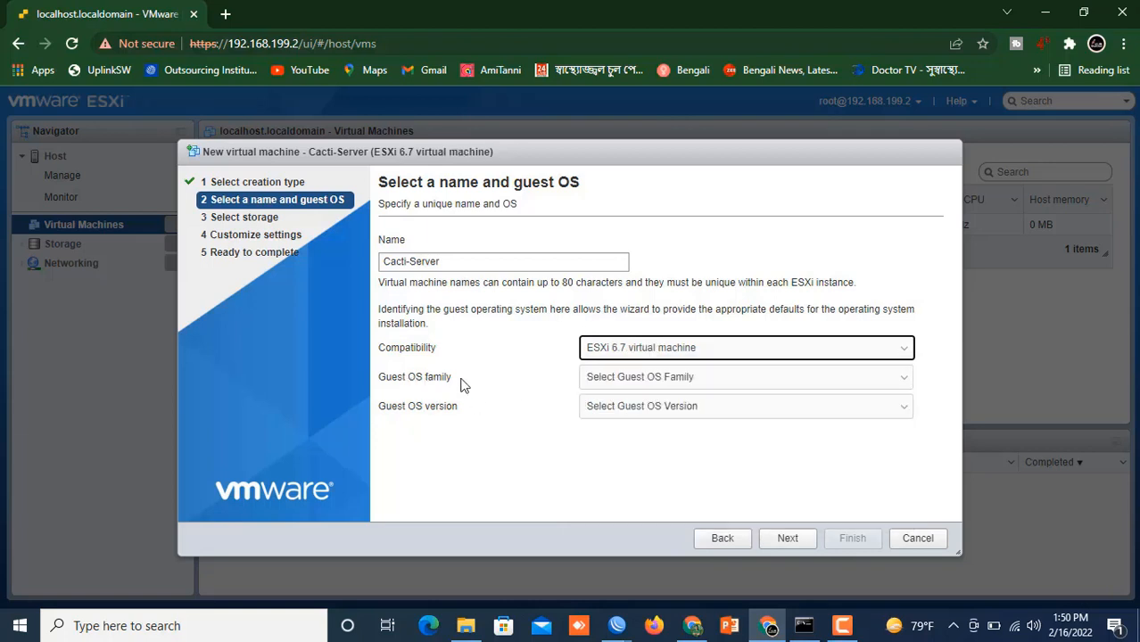
Set the guest OS to Linux, version Ubuntu Linux (64-bit), and accept datastore1 as the virtual machine's storage.
{"action": "left_click", "coordinate": [755, 382]}
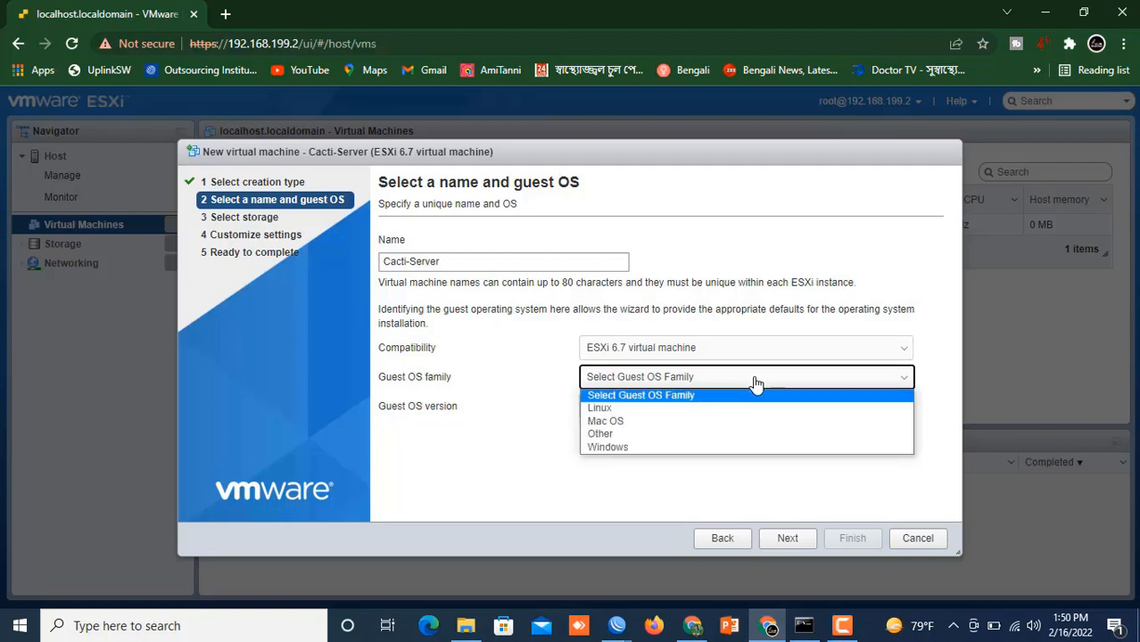
{"action": "left_click", "coordinate": [651, 410]}
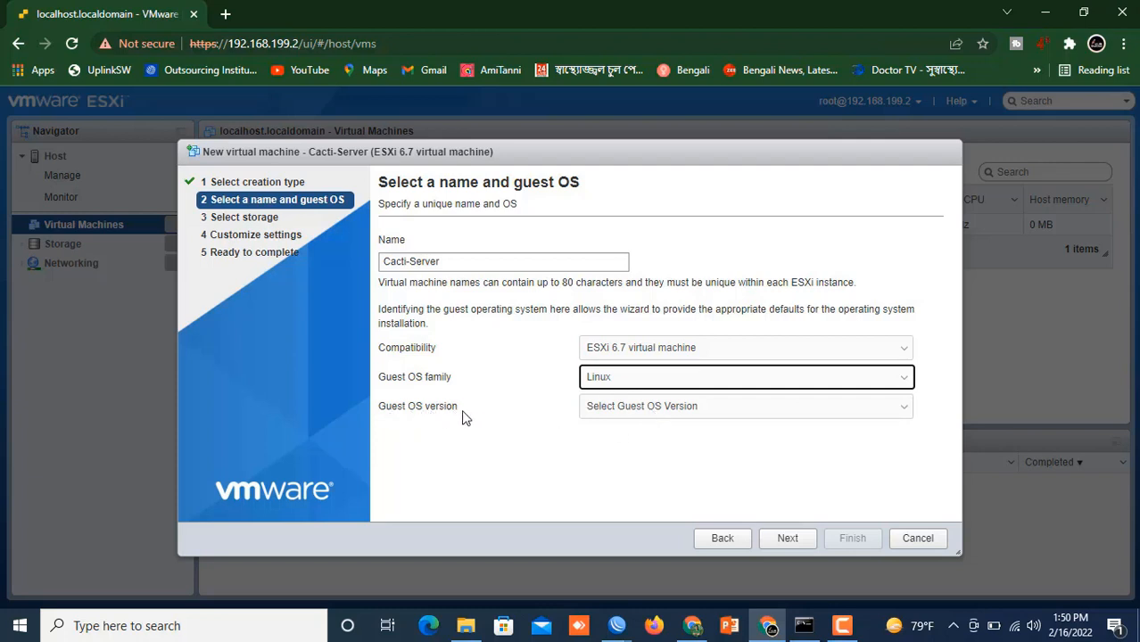
{"action": "left_click", "coordinate": [749, 409]}
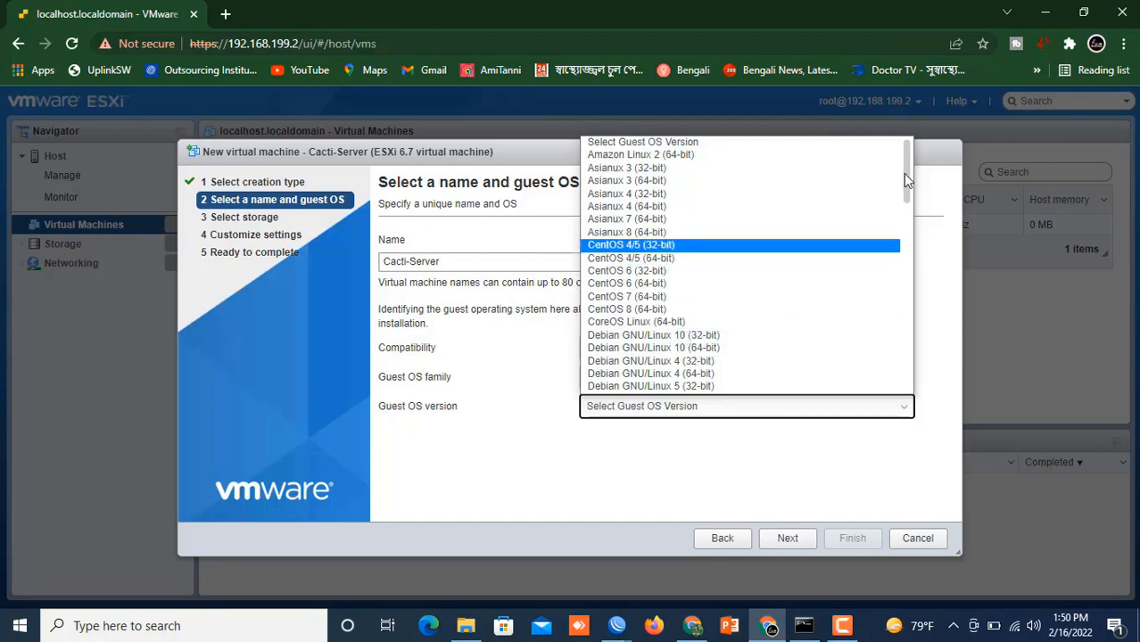
{"action": "left_click_drag", "start_coordinate": [903, 180], "coordinate": [881, 374]}
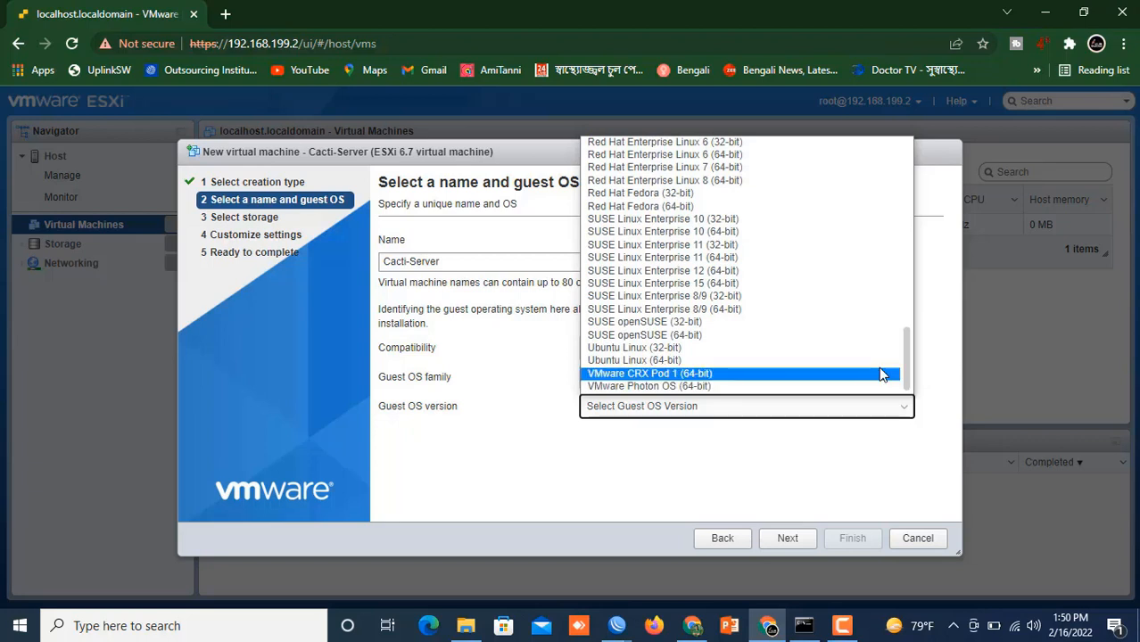
{"action": "left_click", "coordinate": [671, 361]}
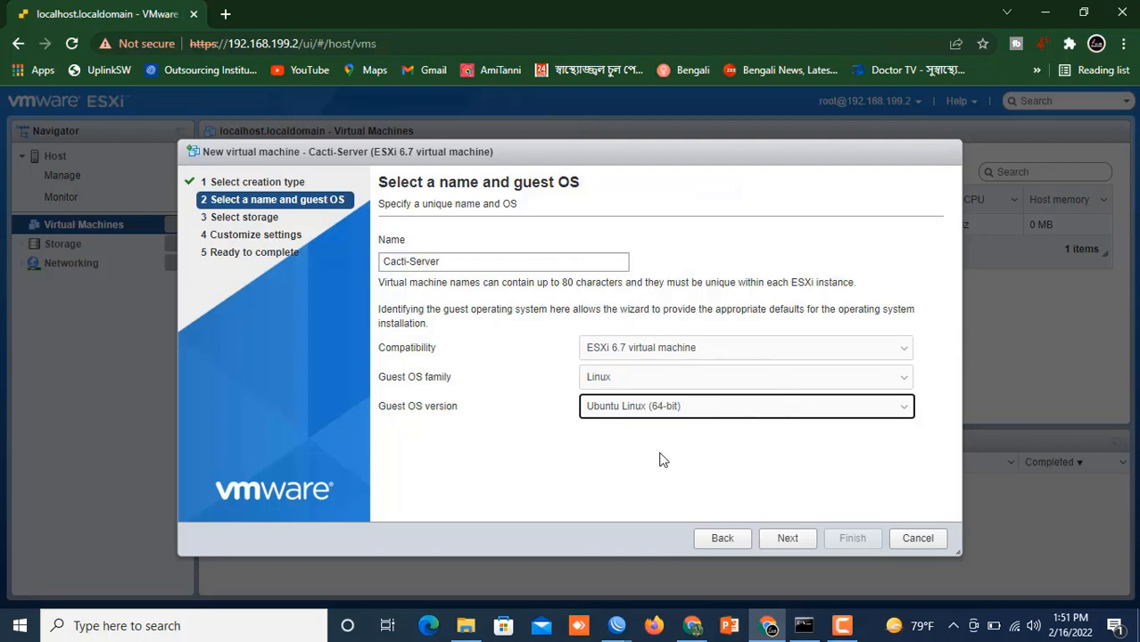
{"action": "left_click", "coordinate": [787, 540]}
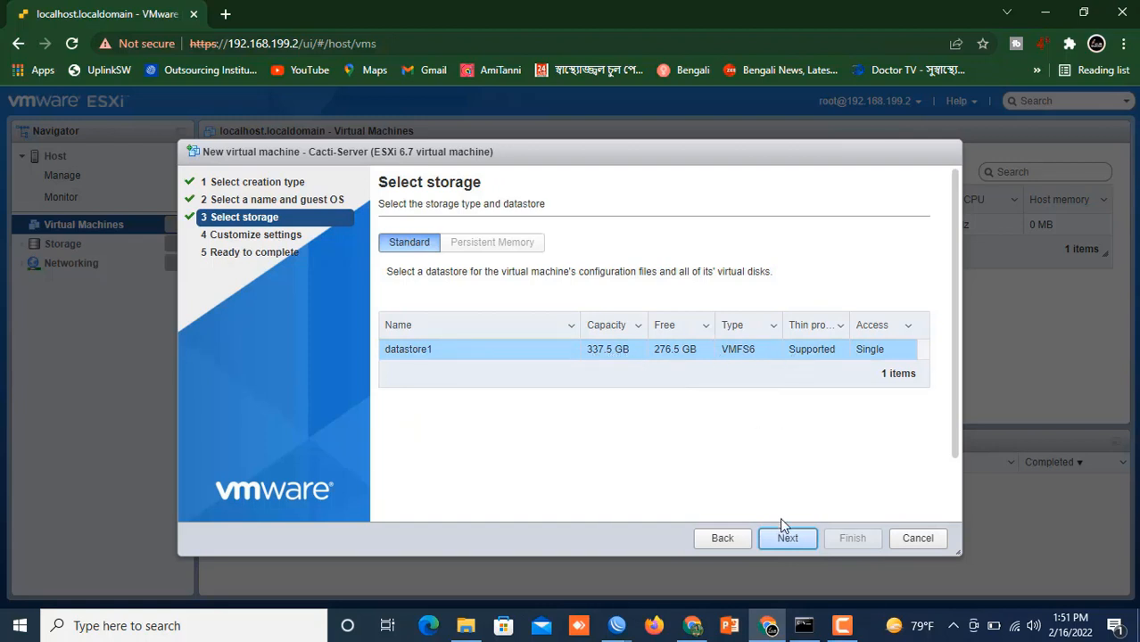
{"action": "left_click", "coordinate": [785, 542]}
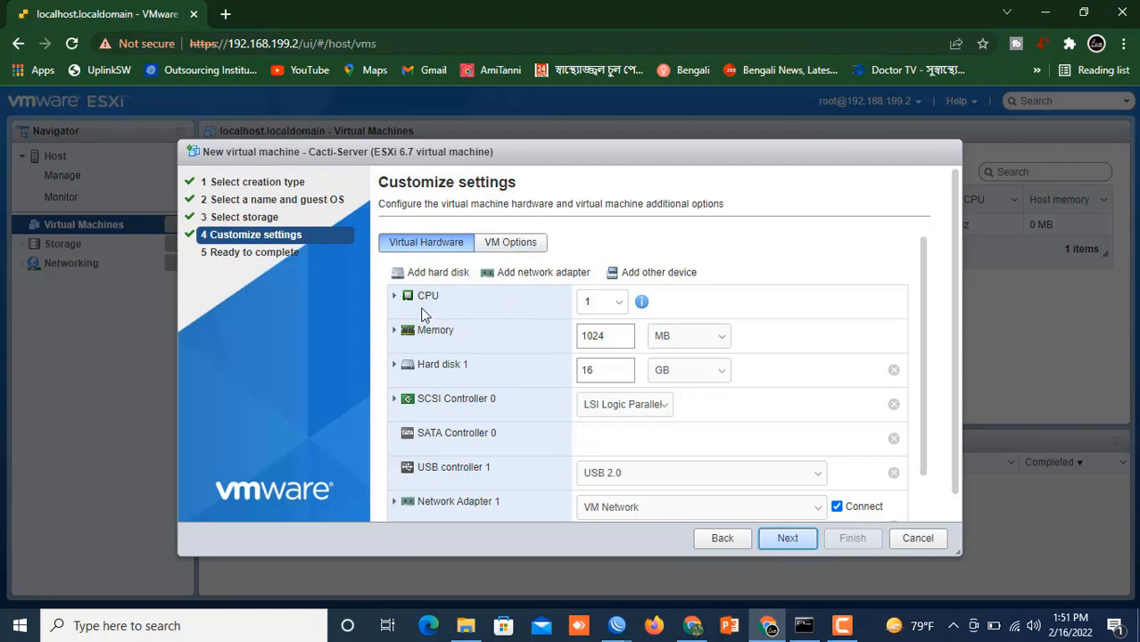
Set the virtual machine's CPU count to 8 and its memory to 16 GB.
{"action": "left_click", "coordinate": [616, 303]}
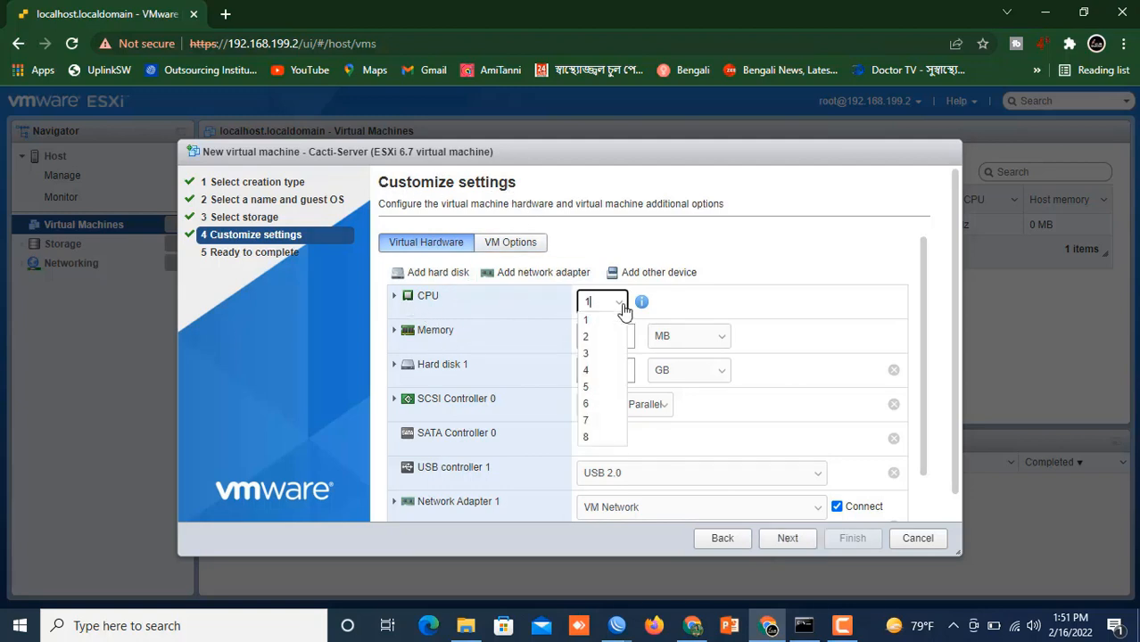
{"action": "left_click", "coordinate": [586, 438]}
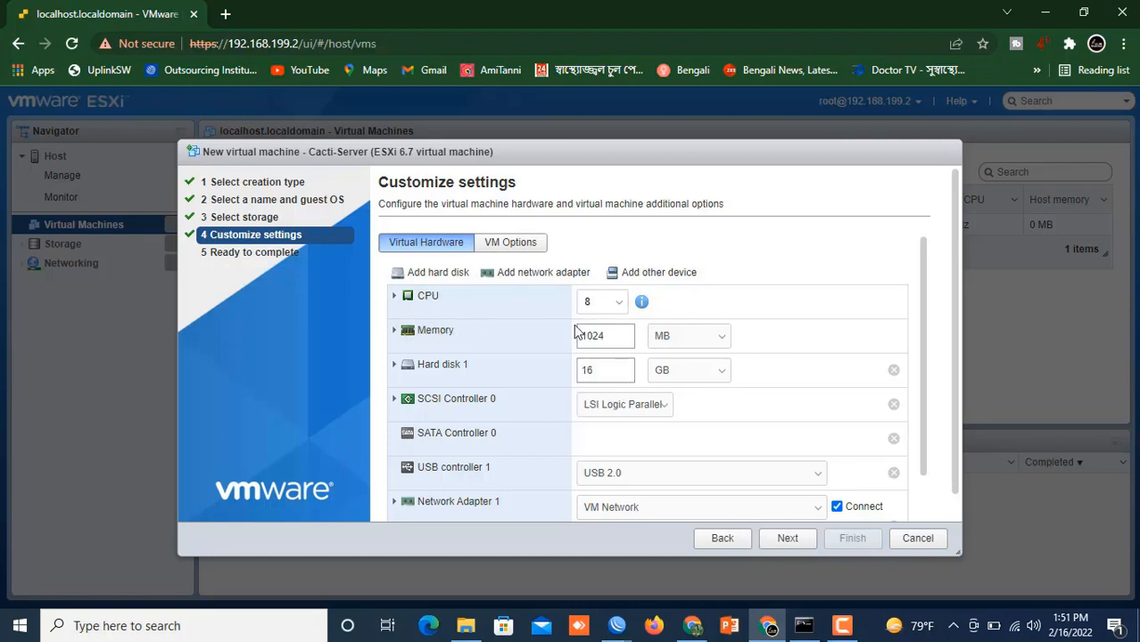
{"action": "left_click", "coordinate": [614, 337]}
{"action": "left_click", "coordinate": [724, 341]}
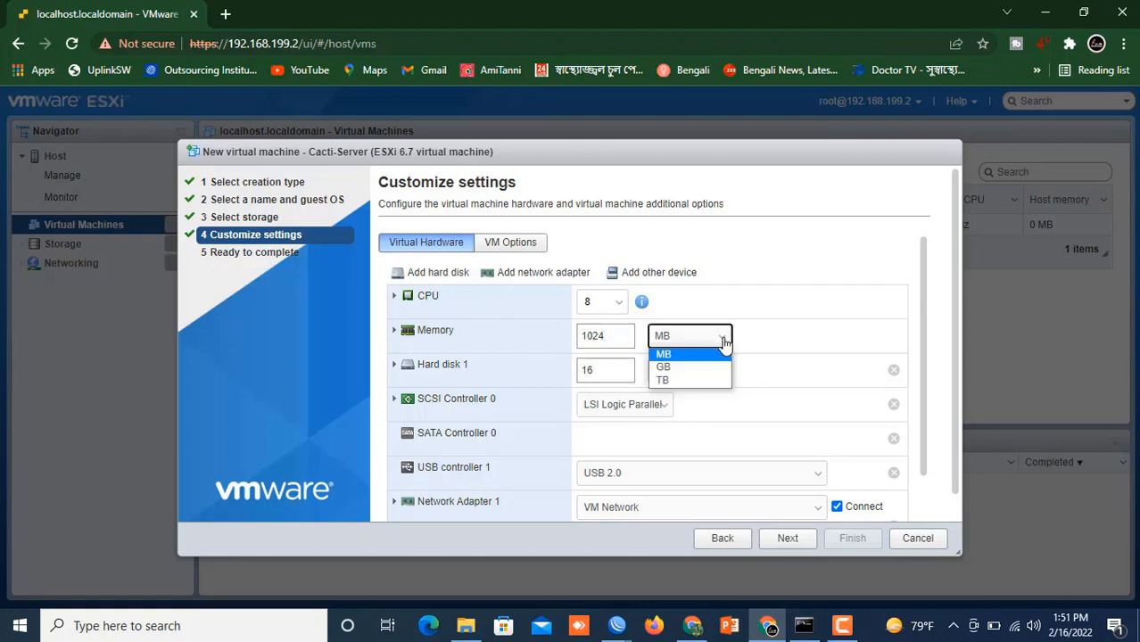
{"action": "left_click", "coordinate": [674, 368]}
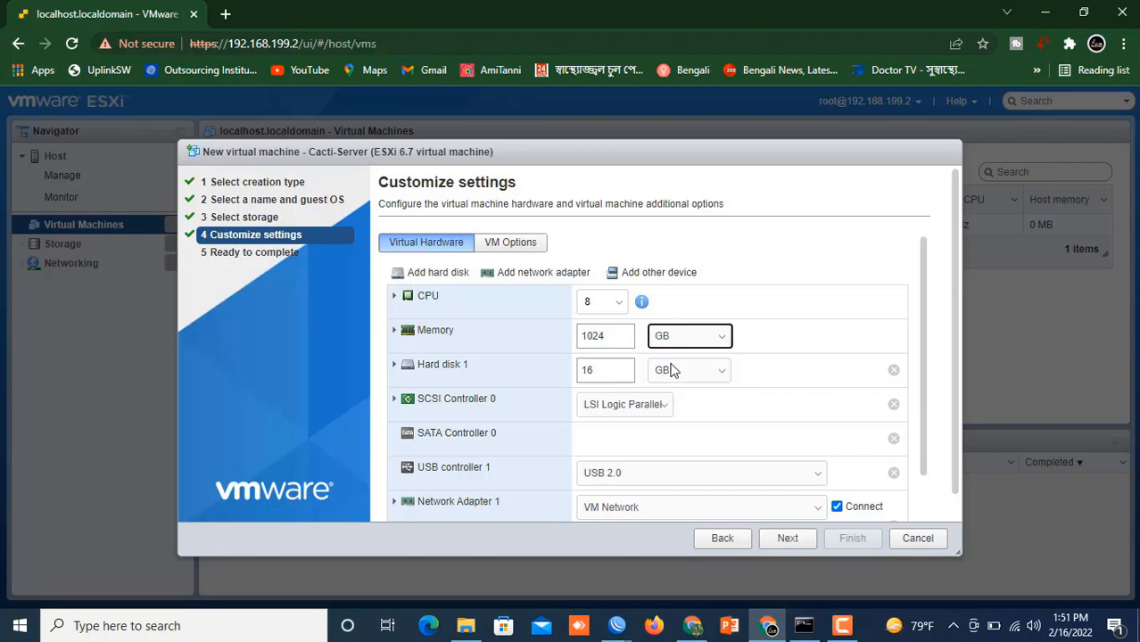
{"action": "left_click", "coordinate": [610, 335]}
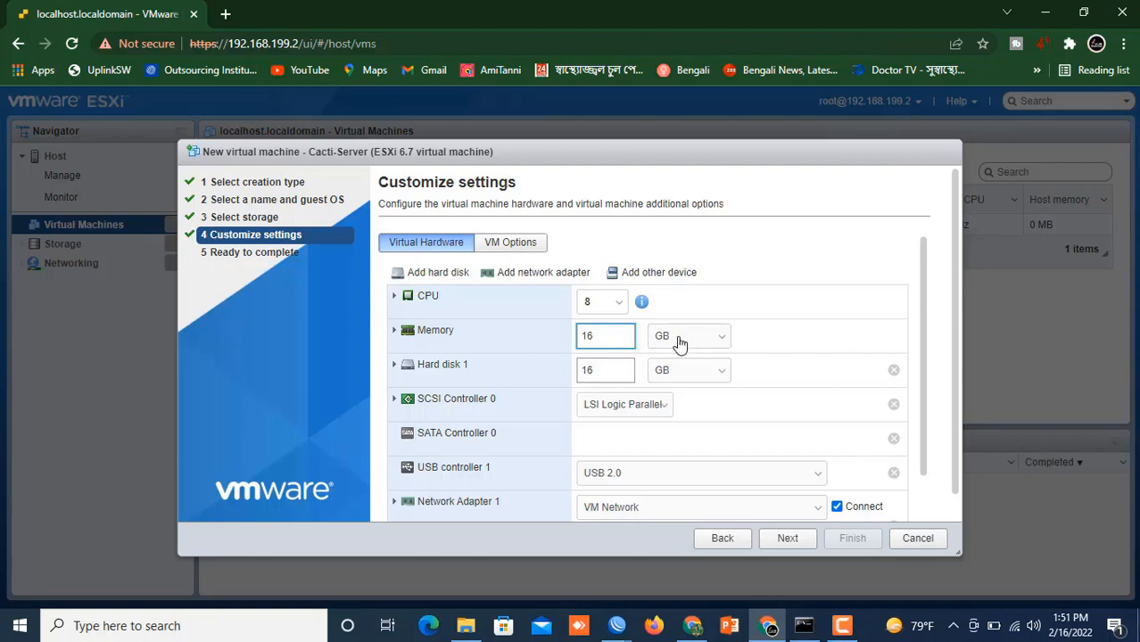
Set the size of Hard disk 1 to 100 GB.
{"action": "left_click", "coordinate": [596, 368]}
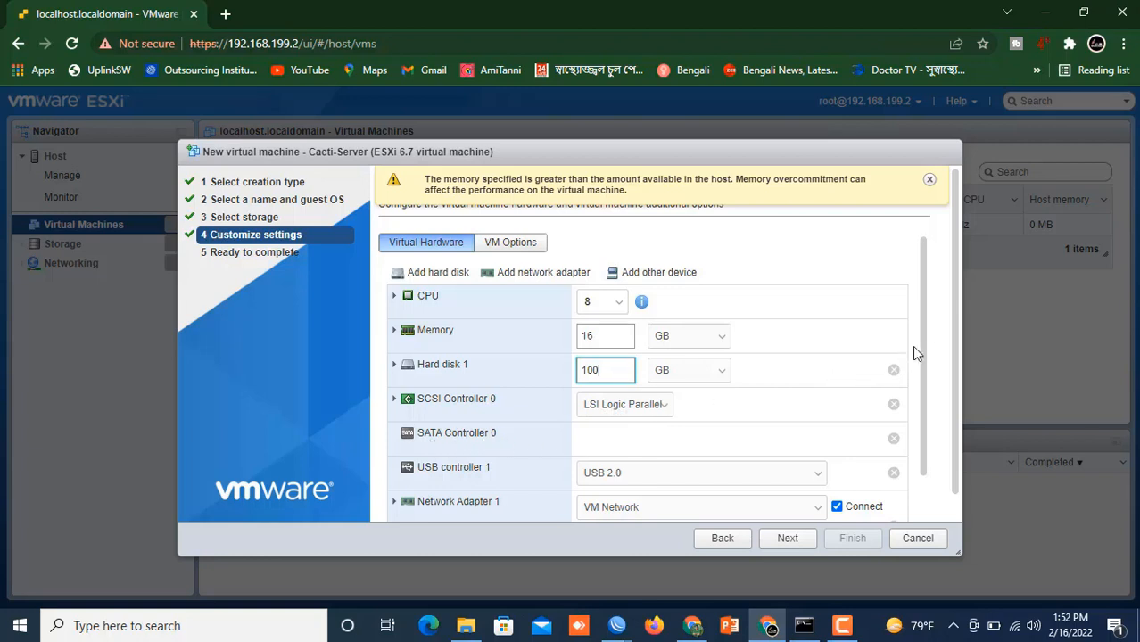
{"action": "left_click_drag", "start_coordinate": [925, 348], "coordinate": [924, 436]}
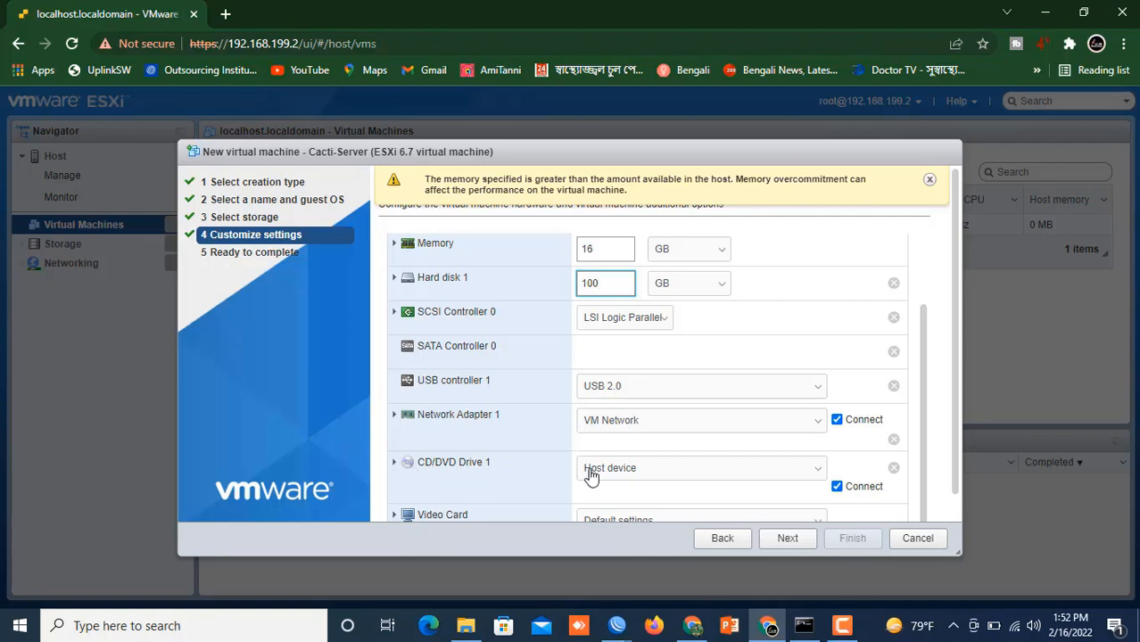
Set CD/DVD Drive 1 to a datastore ISO file, using ubuntu-18.04-live-server-amd64.iso from datastore1.
{"action": "left_click", "coordinate": [672, 477]}
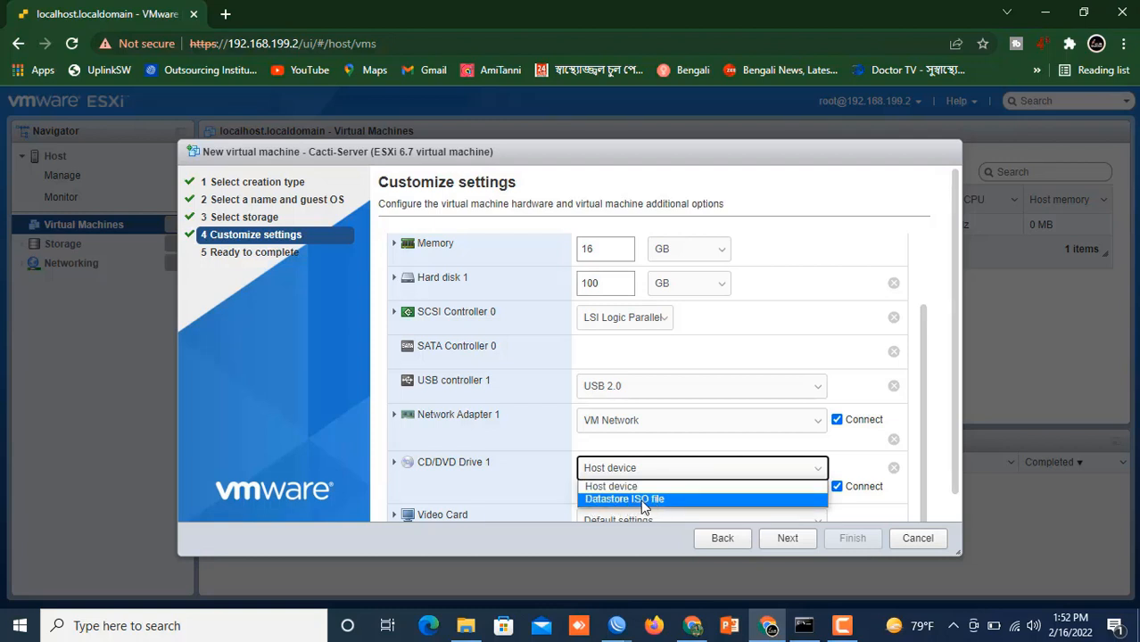
{"action": "left_click", "coordinate": [662, 501]}
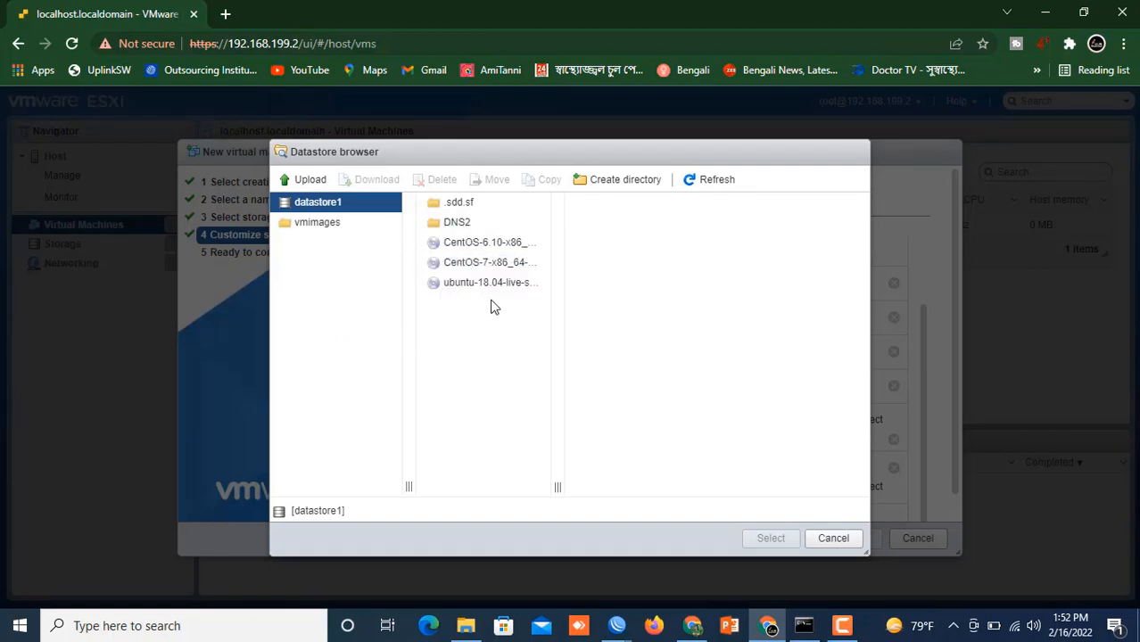
{"action": "left_click", "coordinate": [454, 244]}
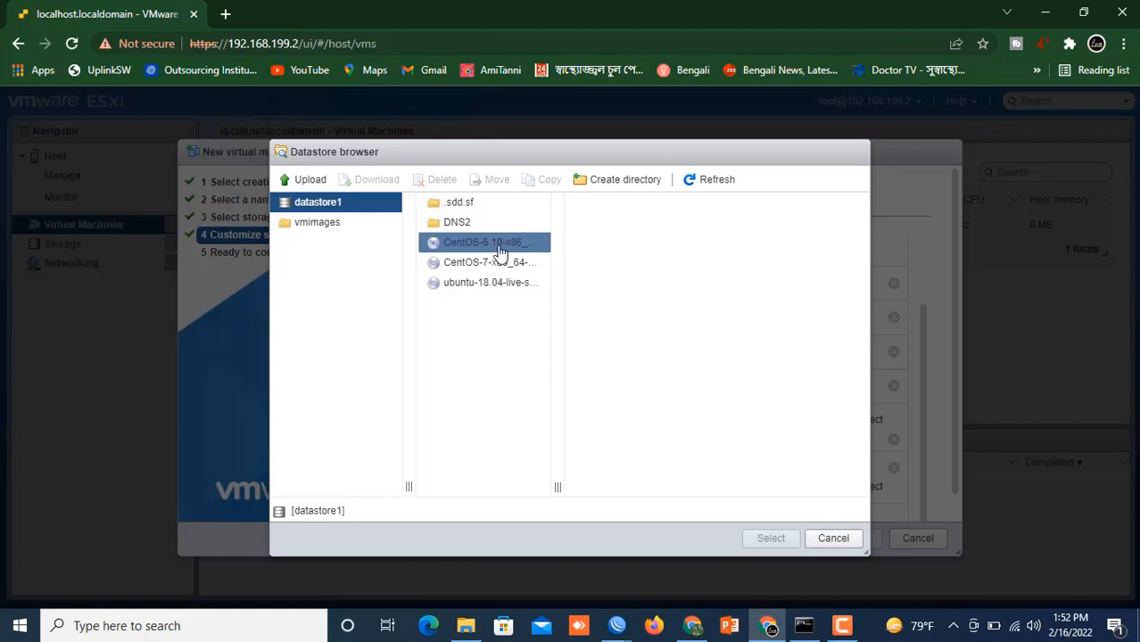
{"action": "left_click", "coordinate": [497, 282]}
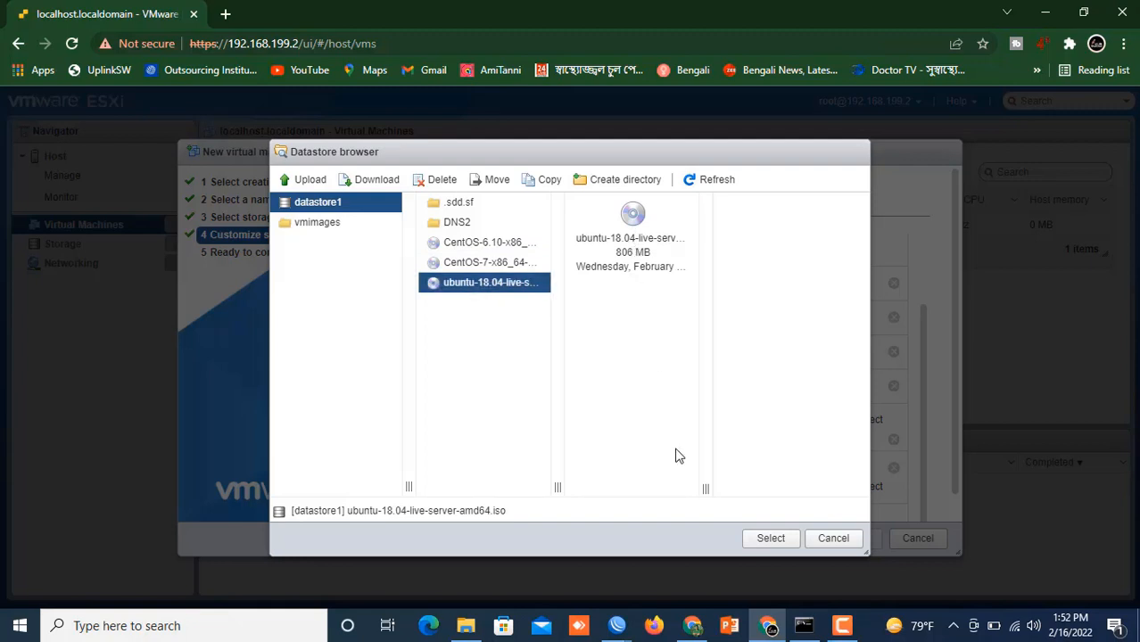
{"action": "left_click", "coordinate": [771, 540]}
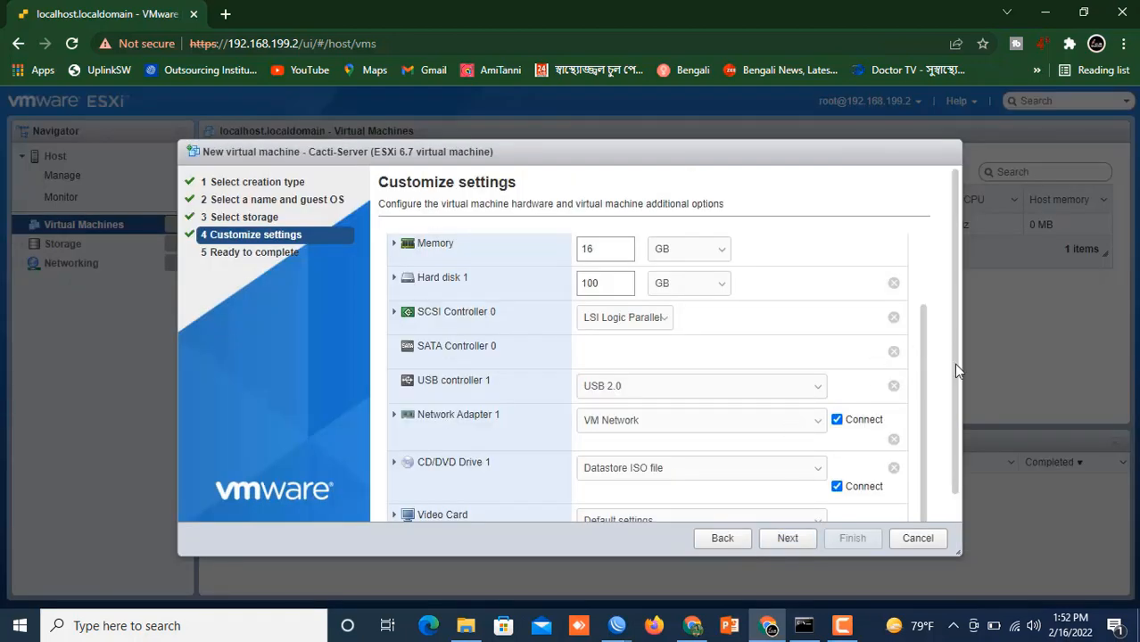
Accept the hardware settings, review the summary including the hard disk capacity, and finish creating the virtual machine.
{"action": "scroll", "coordinate": [953, 426], "scroll_direction": "down", "scroll_amount": 1}
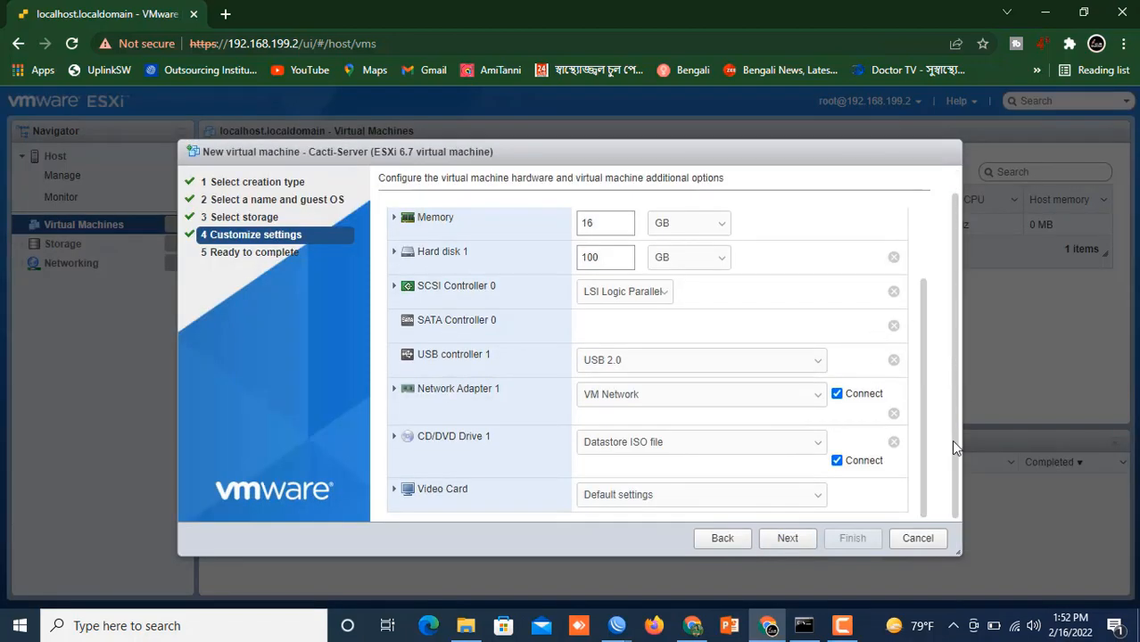
{"action": "left_click", "coordinate": [788, 541]}
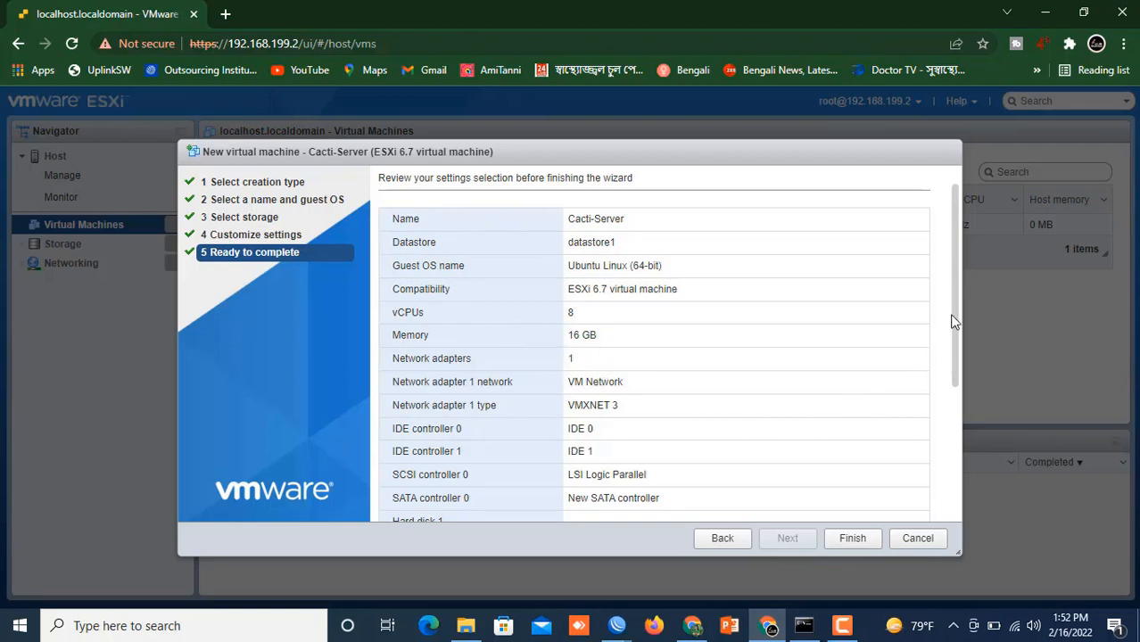
{"action": "left_click_drag", "start_coordinate": [954, 311], "coordinate": [939, 467]}
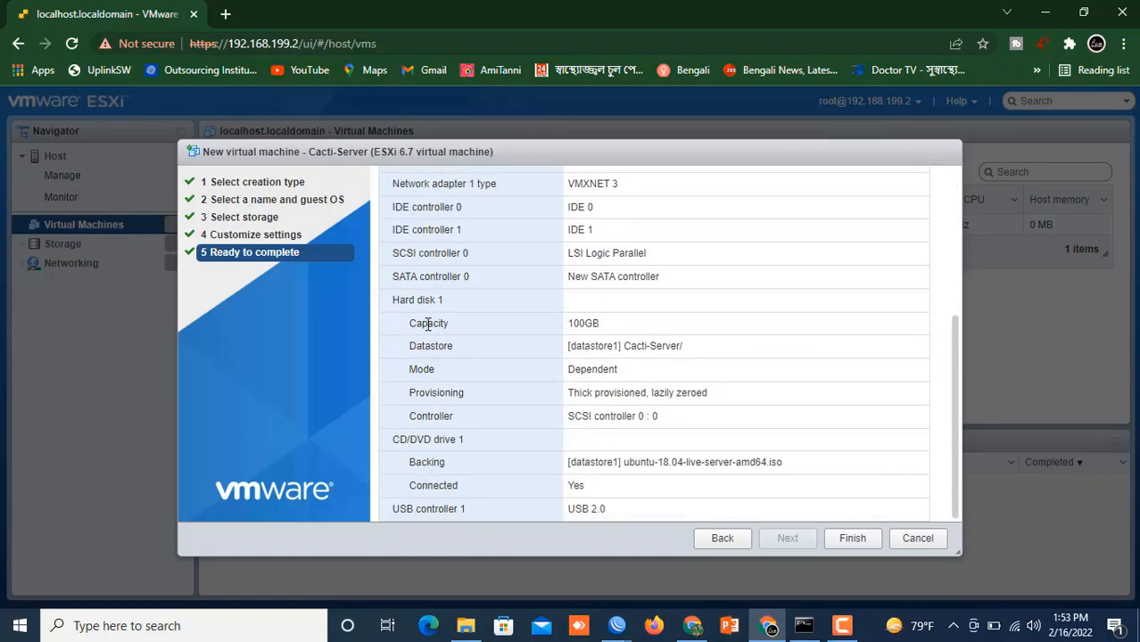
{"action": "left_click_drag", "start_coordinate": [604, 325], "coordinate": [559, 327]}
{"action": "left_click", "coordinate": [852, 541]}
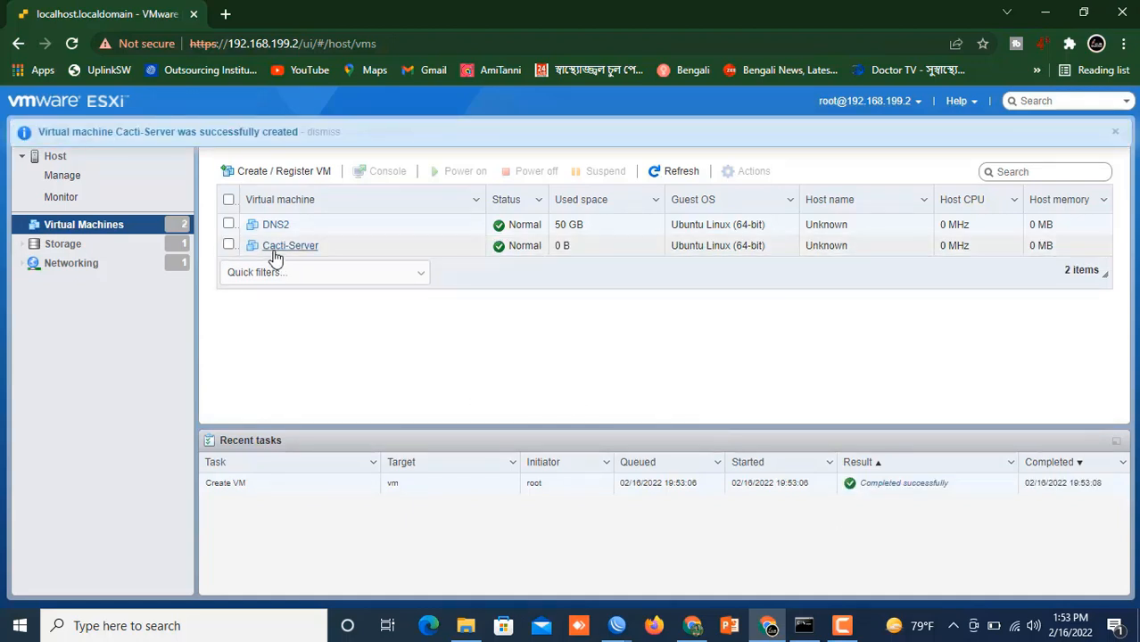
Power on the Cacti-Server virtual machine and open its console from the preview.
{"action": "left_click", "coordinate": [229, 246]}
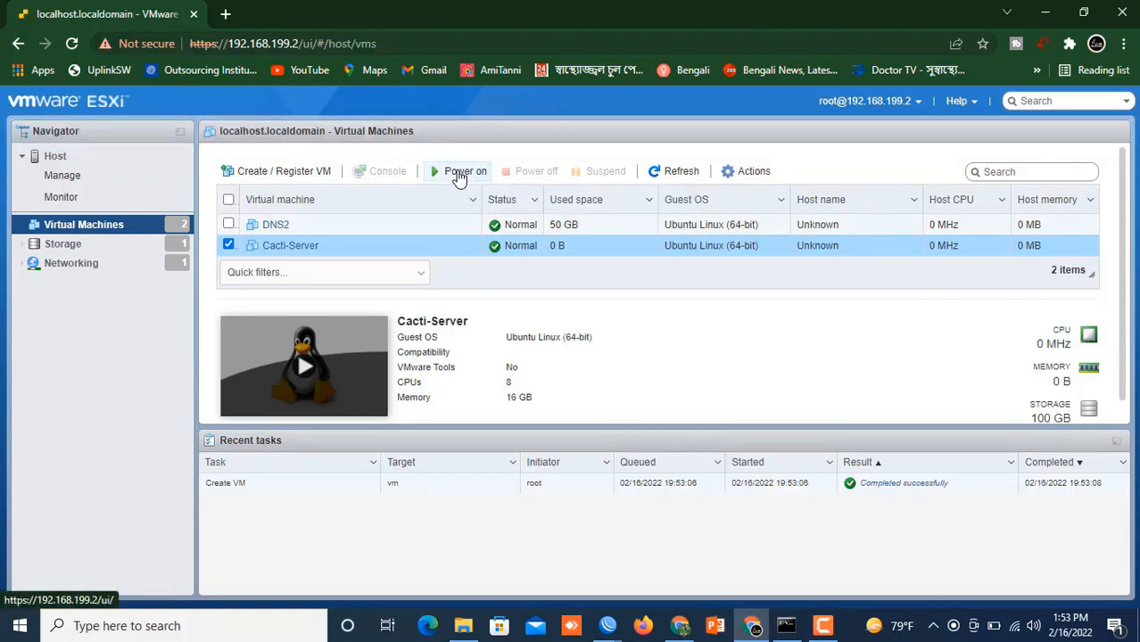
{"action": "left_click", "coordinate": [459, 178]}
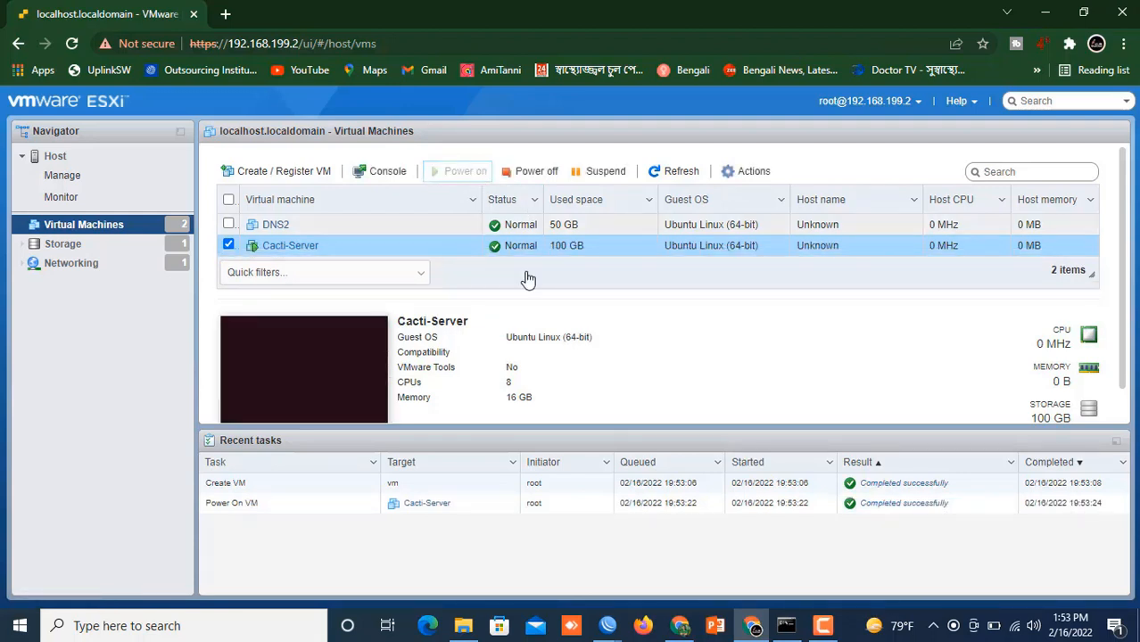
{"action": "left_click", "coordinate": [353, 373]}
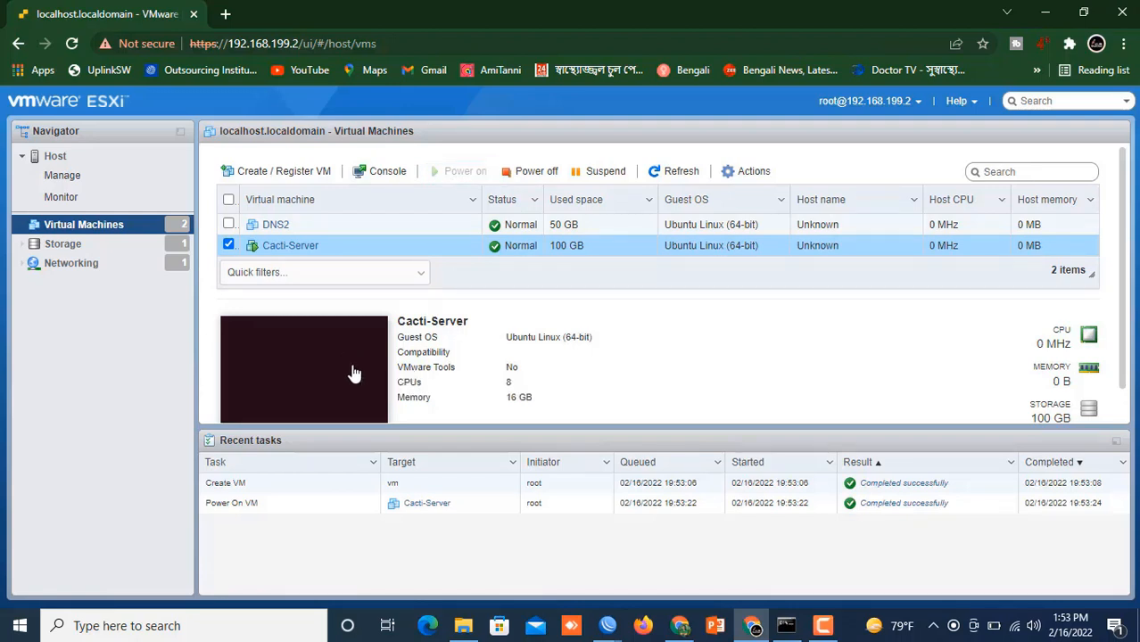